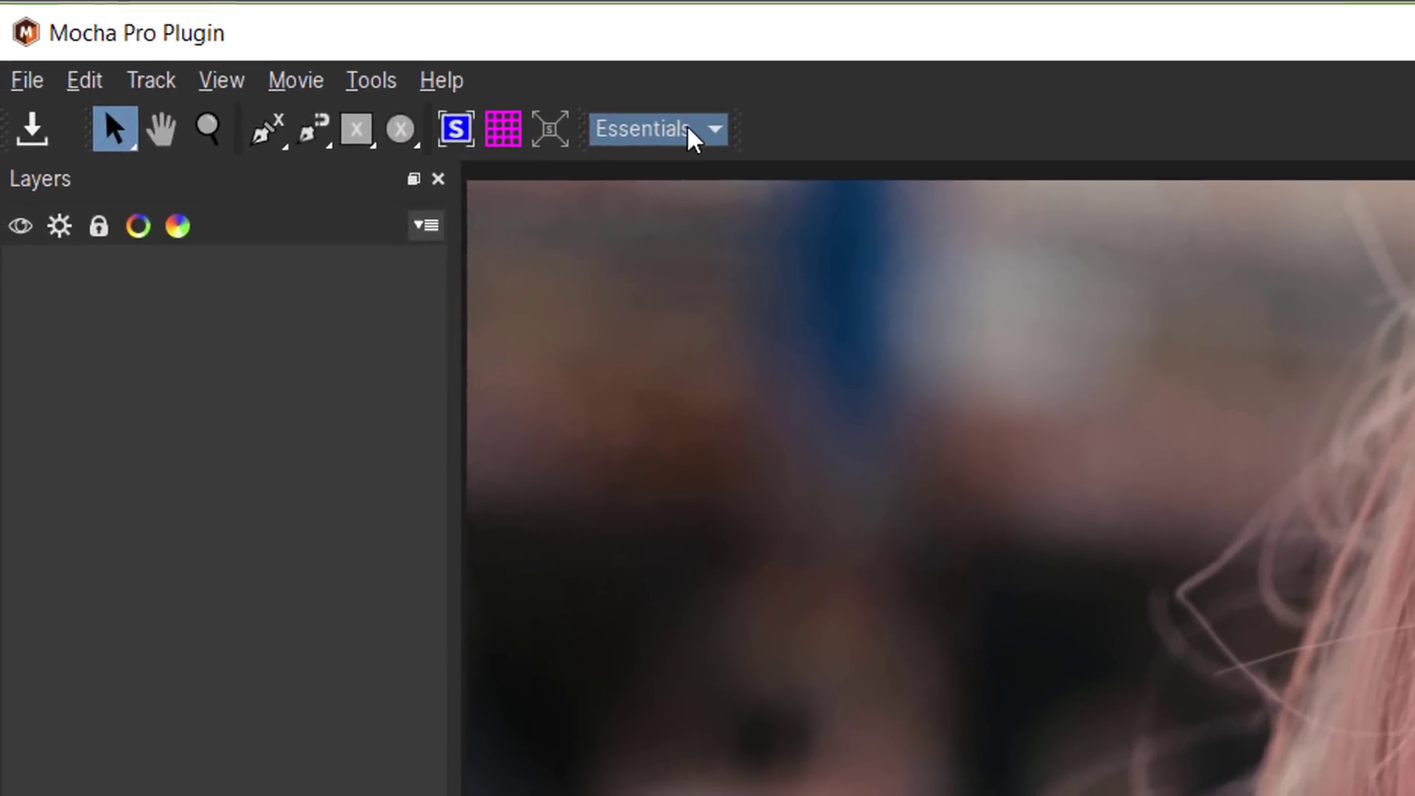
Check the saved workspaces list, then dismiss it and stay in the Essentials workspace.
{"action": "left_click", "coordinate": [575, 108]}
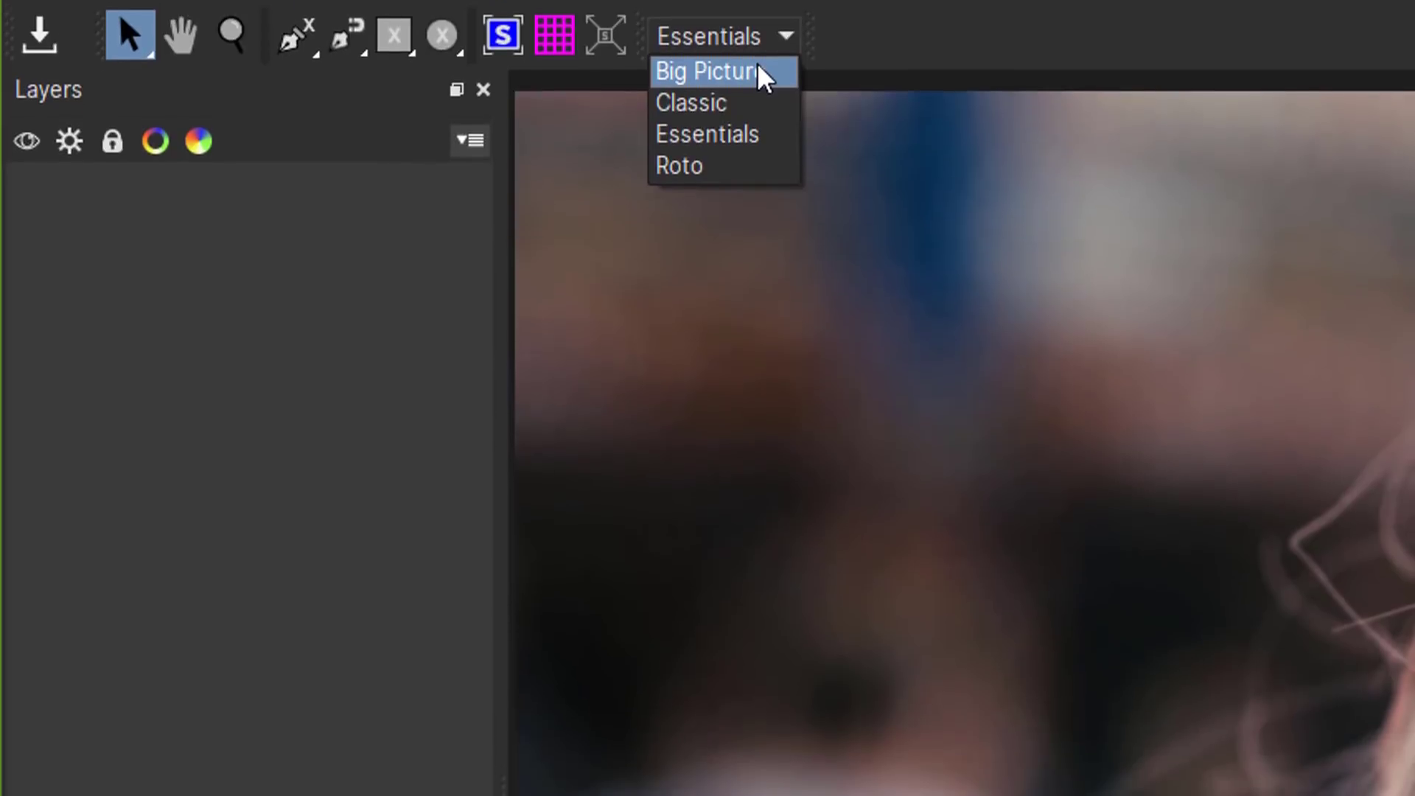
{"action": "left_click", "coordinate": [757, 71]}
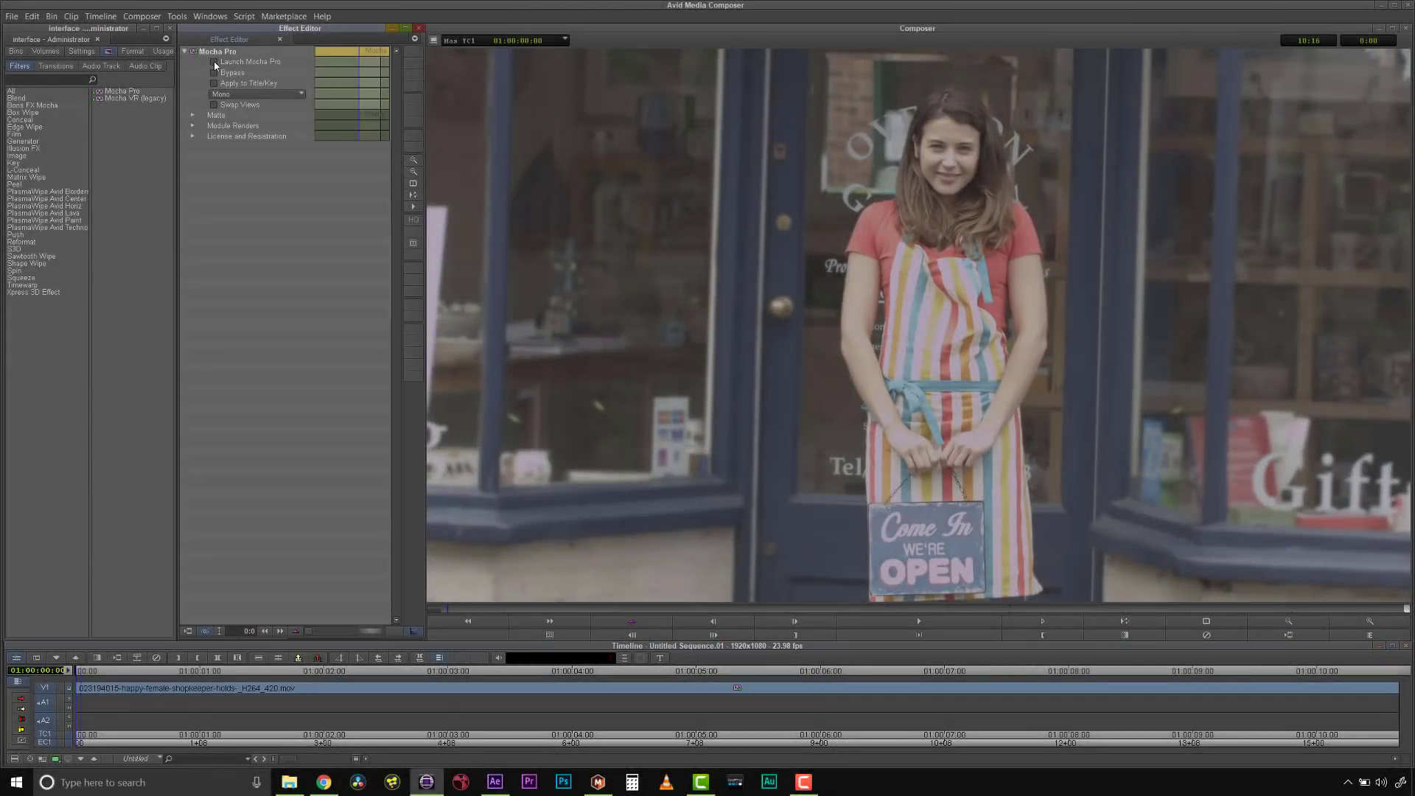
Outline the hanging OPEN sign with a four-point X-spline, show its surface, and track it forward.
{"action": "left_click", "coordinate": [216, 67]}
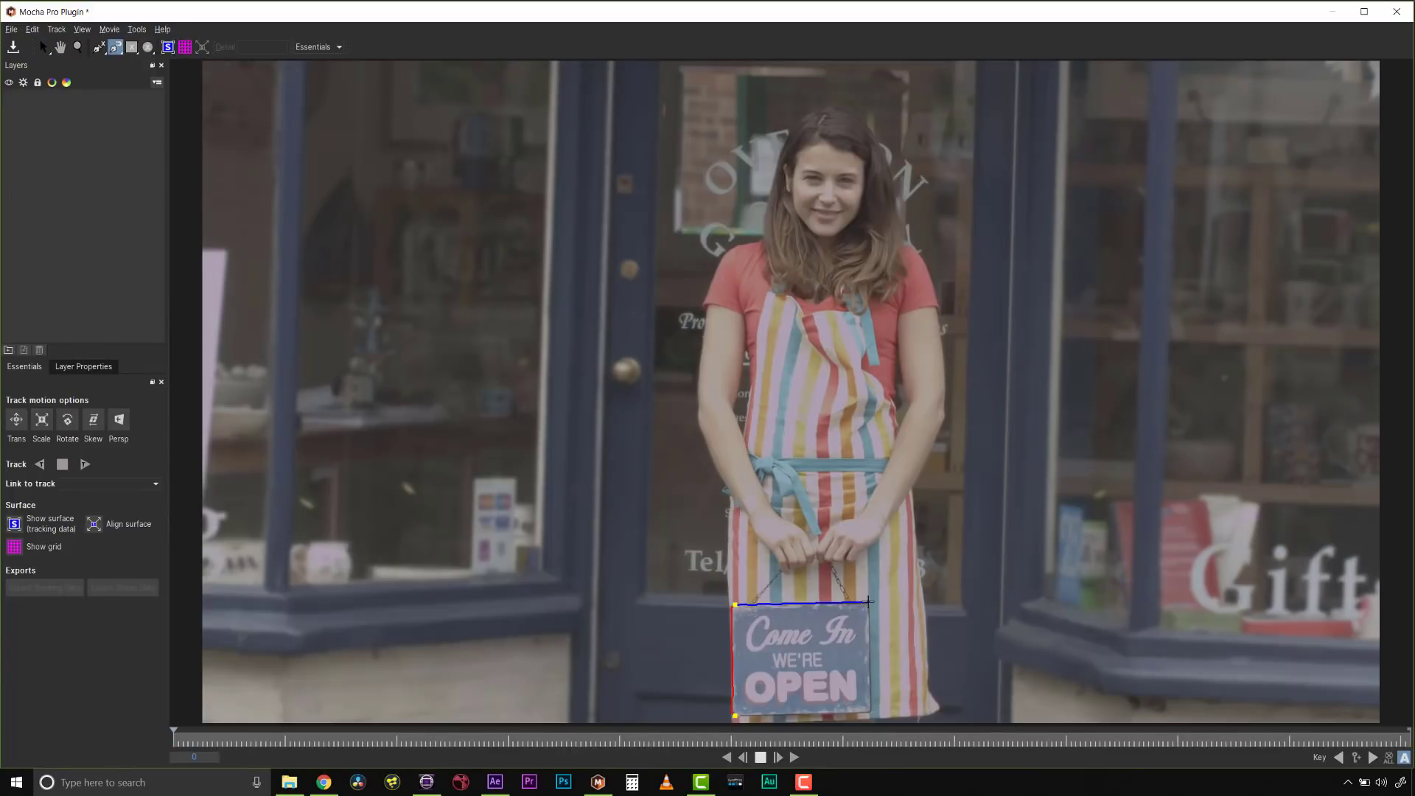
{"action": "left_click", "coordinate": [868, 601]}
{"action": "left_click", "coordinate": [870, 713]}
{"action": "right_click", "coordinate": [870, 713]}
{"action": "key", "text": "s"}
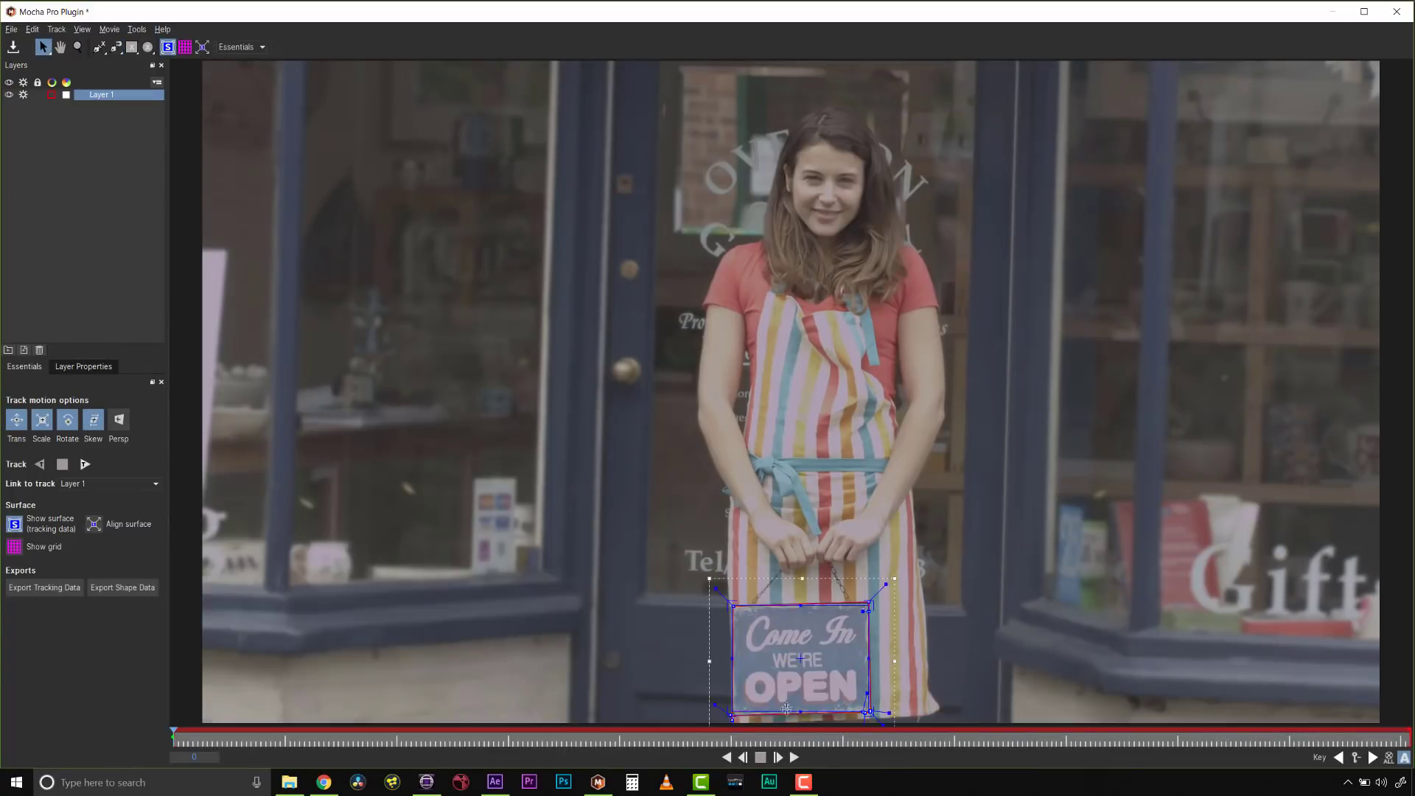
{"action": "left_click", "coordinate": [14, 546]}
{"action": "left_click", "coordinate": [85, 464]}
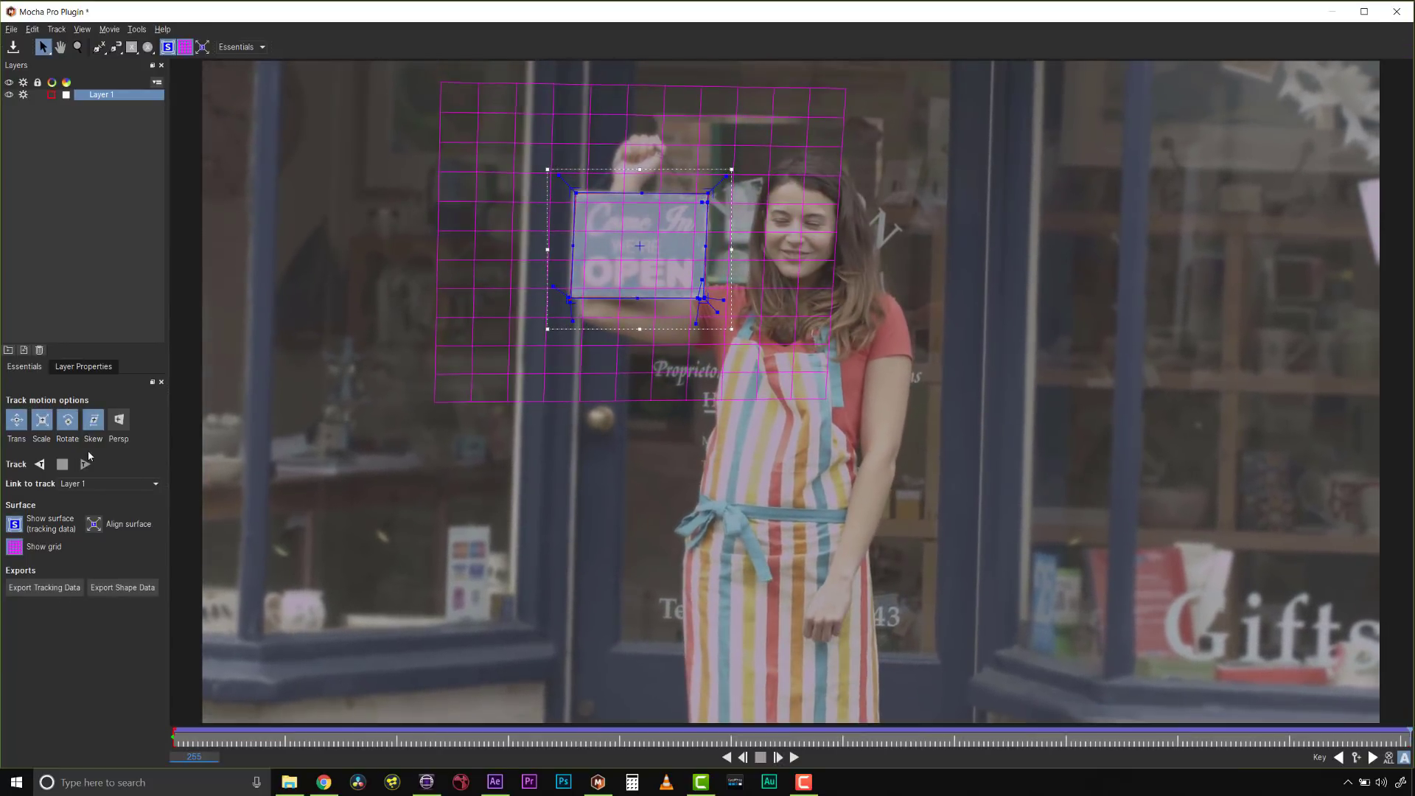
Set the layer's Insert Clip to Logo, return to frame one, and play the composite.
{"action": "left_click", "coordinate": [83, 366]}
{"action": "left_click", "coordinate": [107, 435]}
{"action": "left_click", "coordinate": [81, 486]}
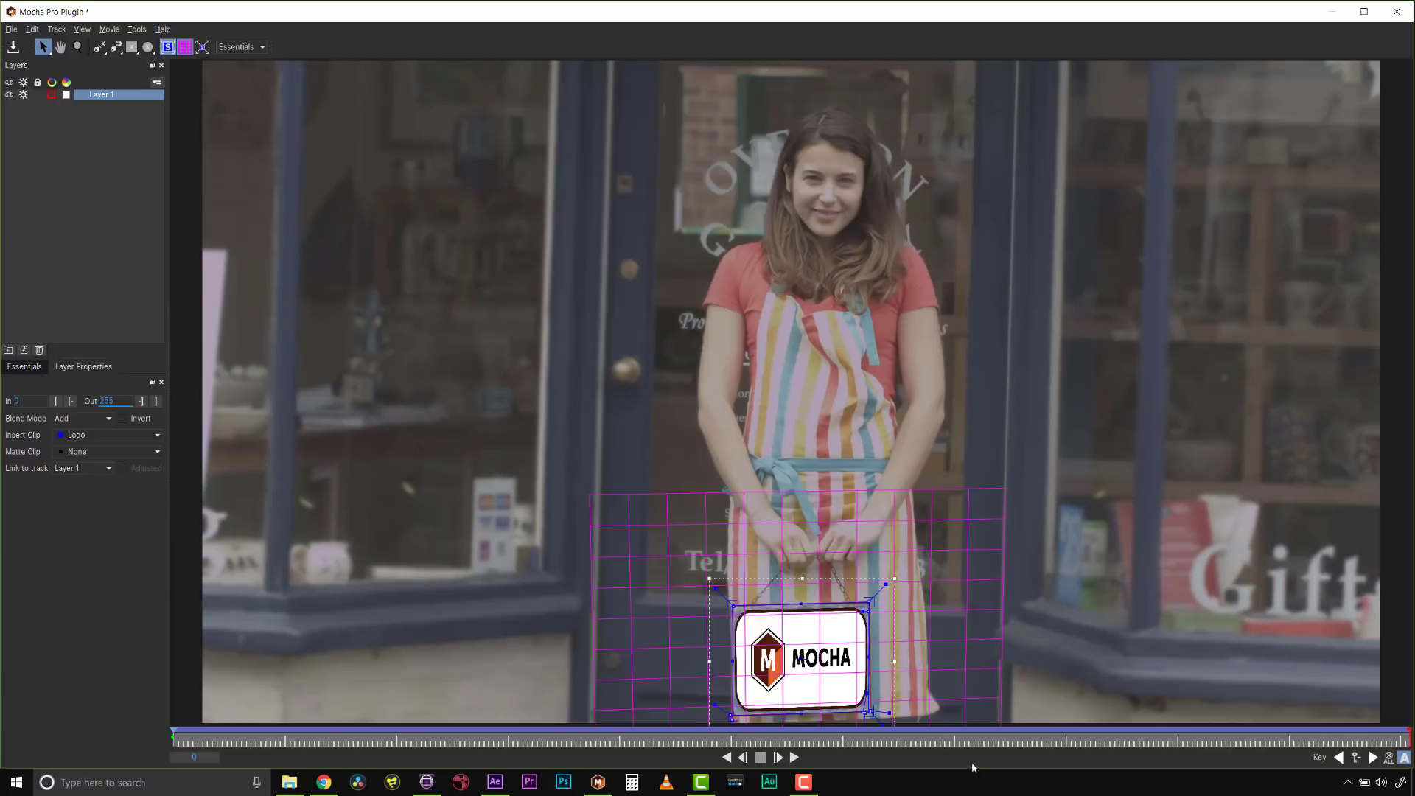
{"action": "left_click", "coordinate": [238, 147]}
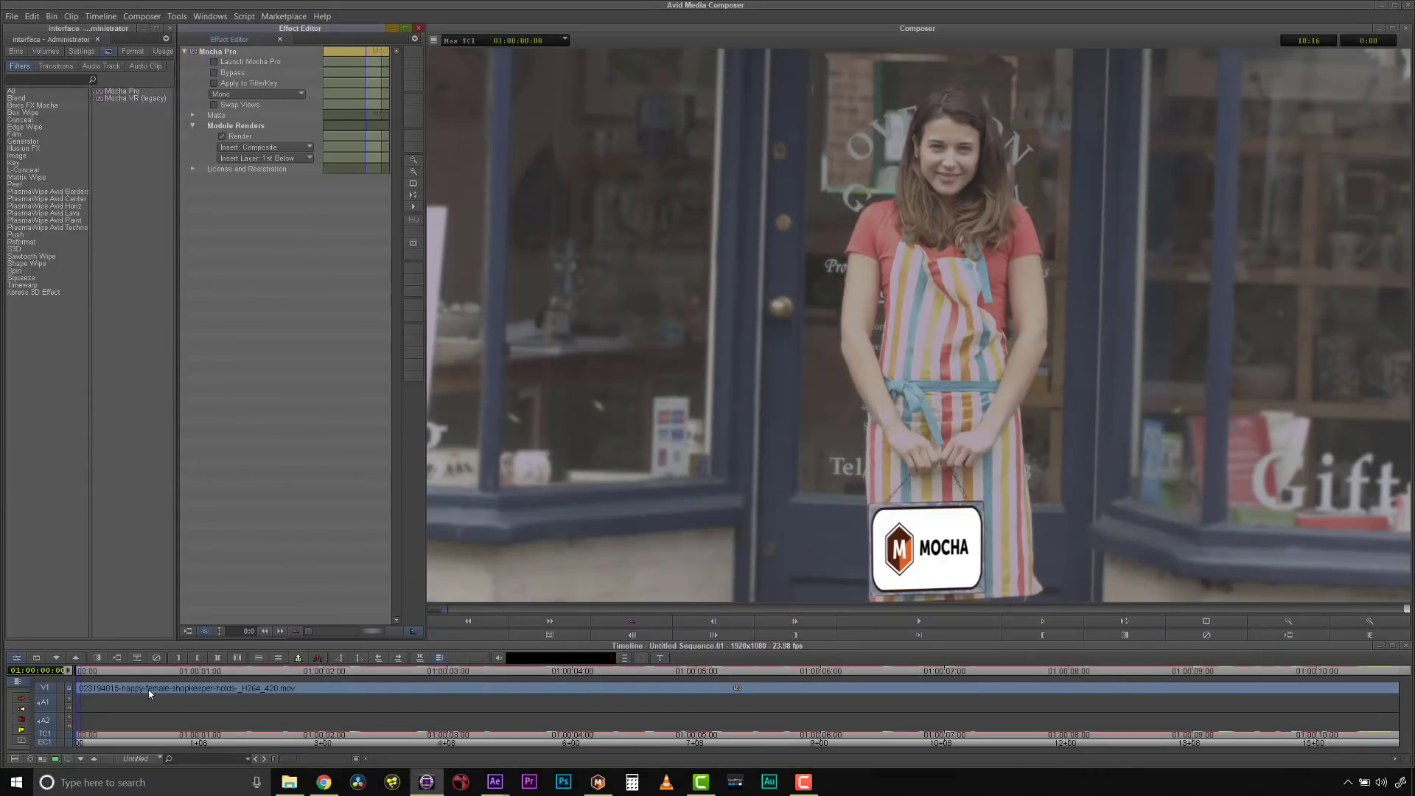
{"action": "key", "text": "space"}
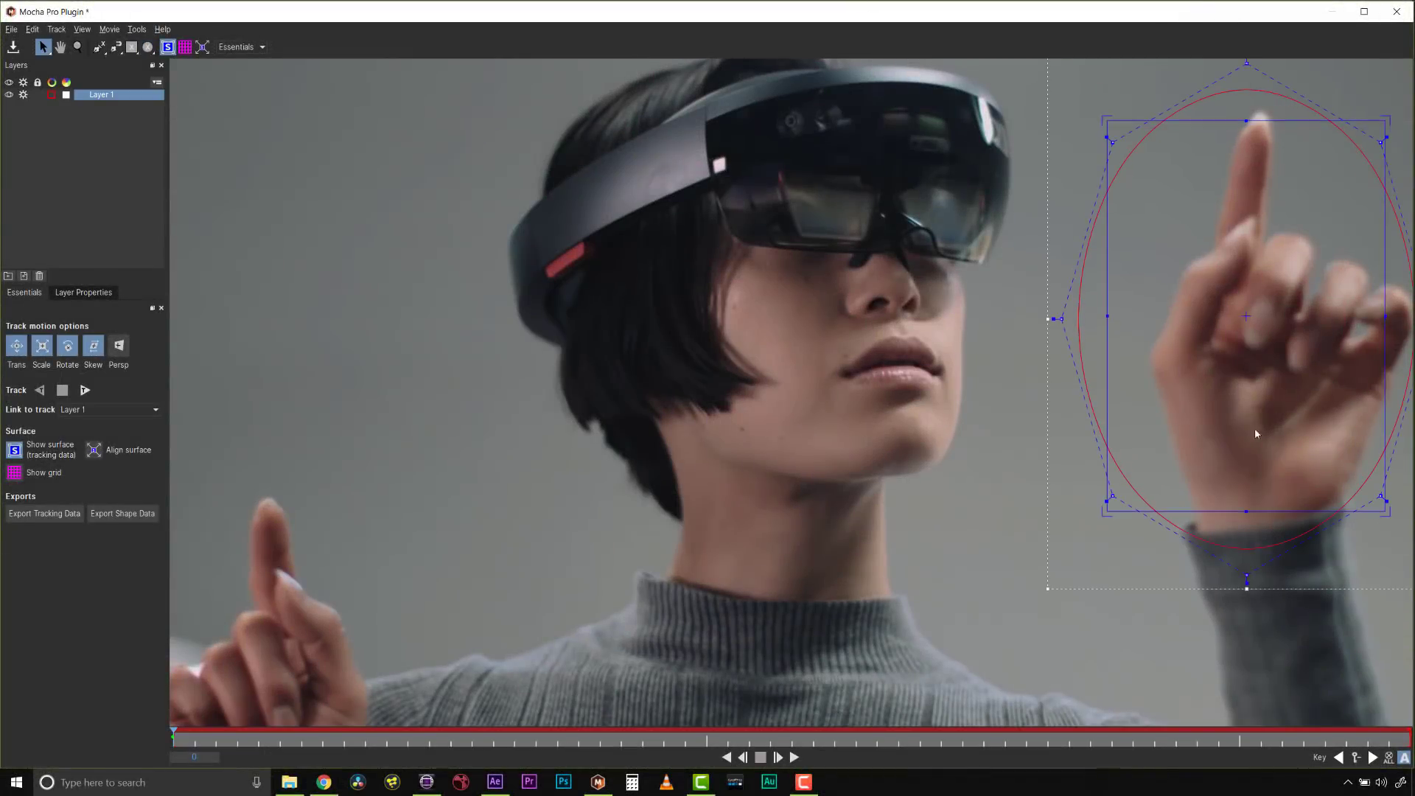
Shrink the planar surface onto the raised fingertip and track the hand shape forward.
{"action": "left_click_drag", "start_coordinate": [1386, 506], "coordinate": [1295, 284]}
{"action": "left_click_drag", "start_coordinate": [1290, 234], "coordinate": [1378, 235]}
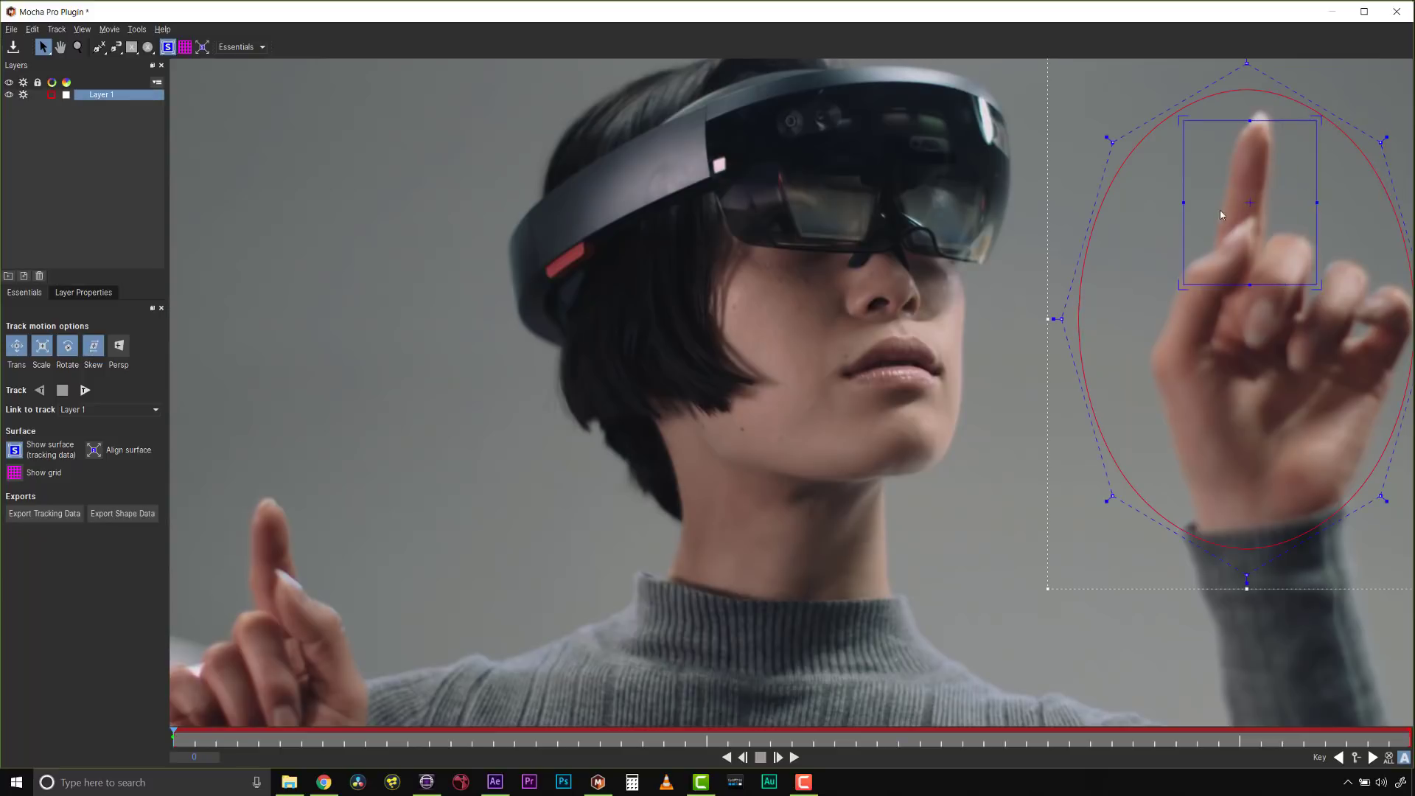
{"action": "left_click", "coordinate": [85, 390]}
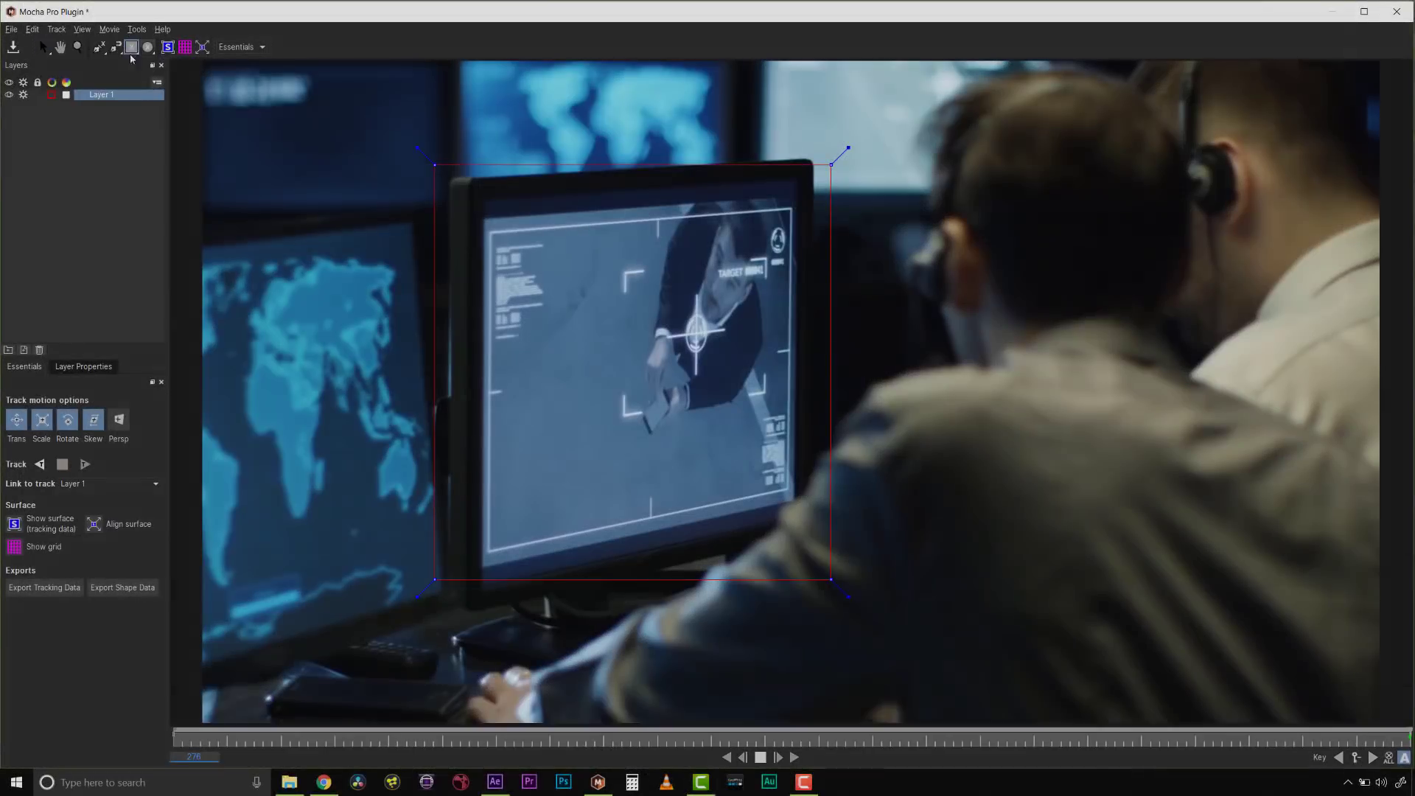
Adjust the monitor outline's corner points, show its surface and grid, and track backward.
{"action": "left_click", "coordinate": [838, 158]}
{"action": "left_click", "coordinate": [810, 523]}
{"action": "left_click", "coordinate": [455, 617]}
{"action": "key", "text": "s"}
{"action": "key", "text": "g"}
{"action": "left_click", "coordinate": [39, 464]}
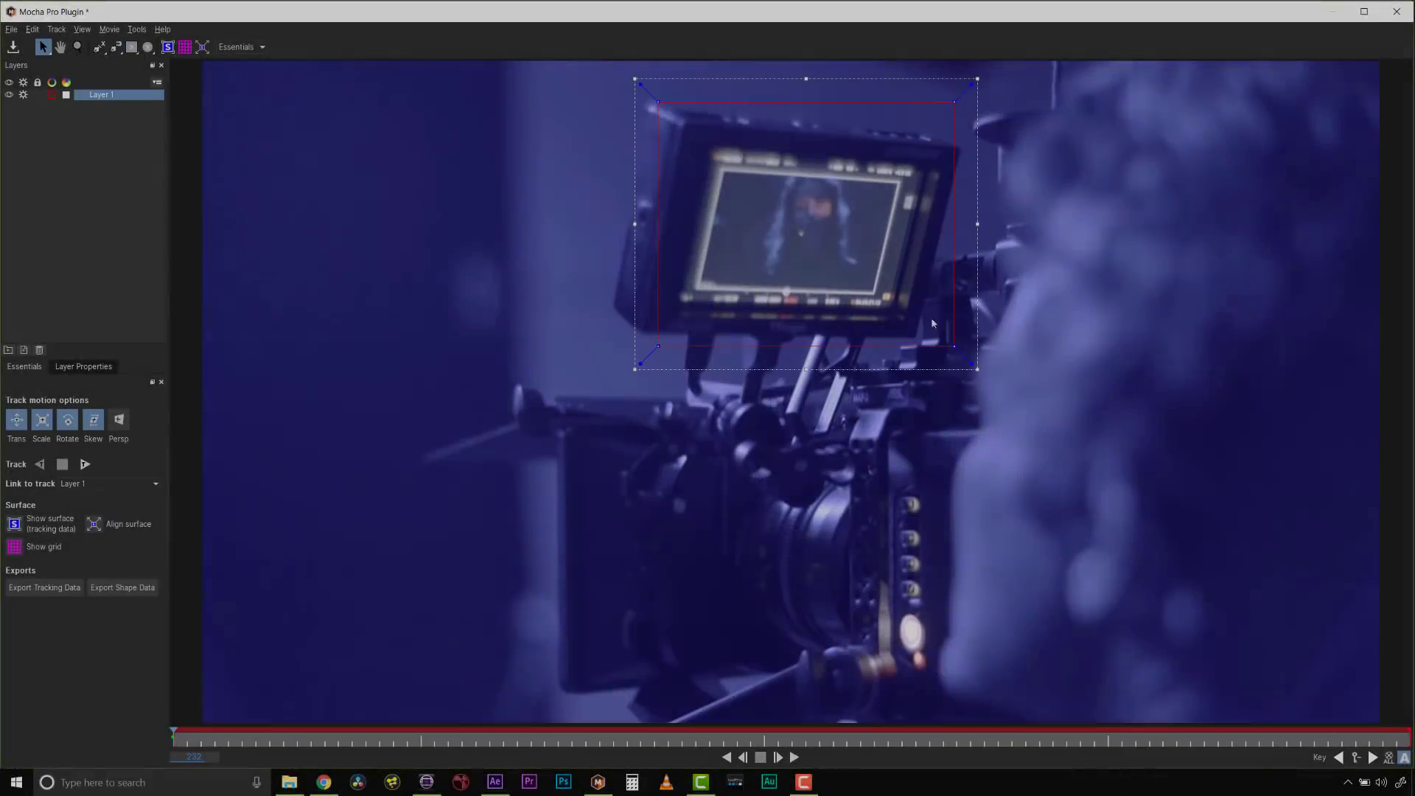
Draw a rectangle shape around the camera monitor's screen and track it forward.
{"action": "left_click_drag", "start_coordinate": [131, 46], "coordinate": [128, 104]}
{"action": "left_click_drag", "start_coordinate": [717, 165], "coordinate": [897, 283]}
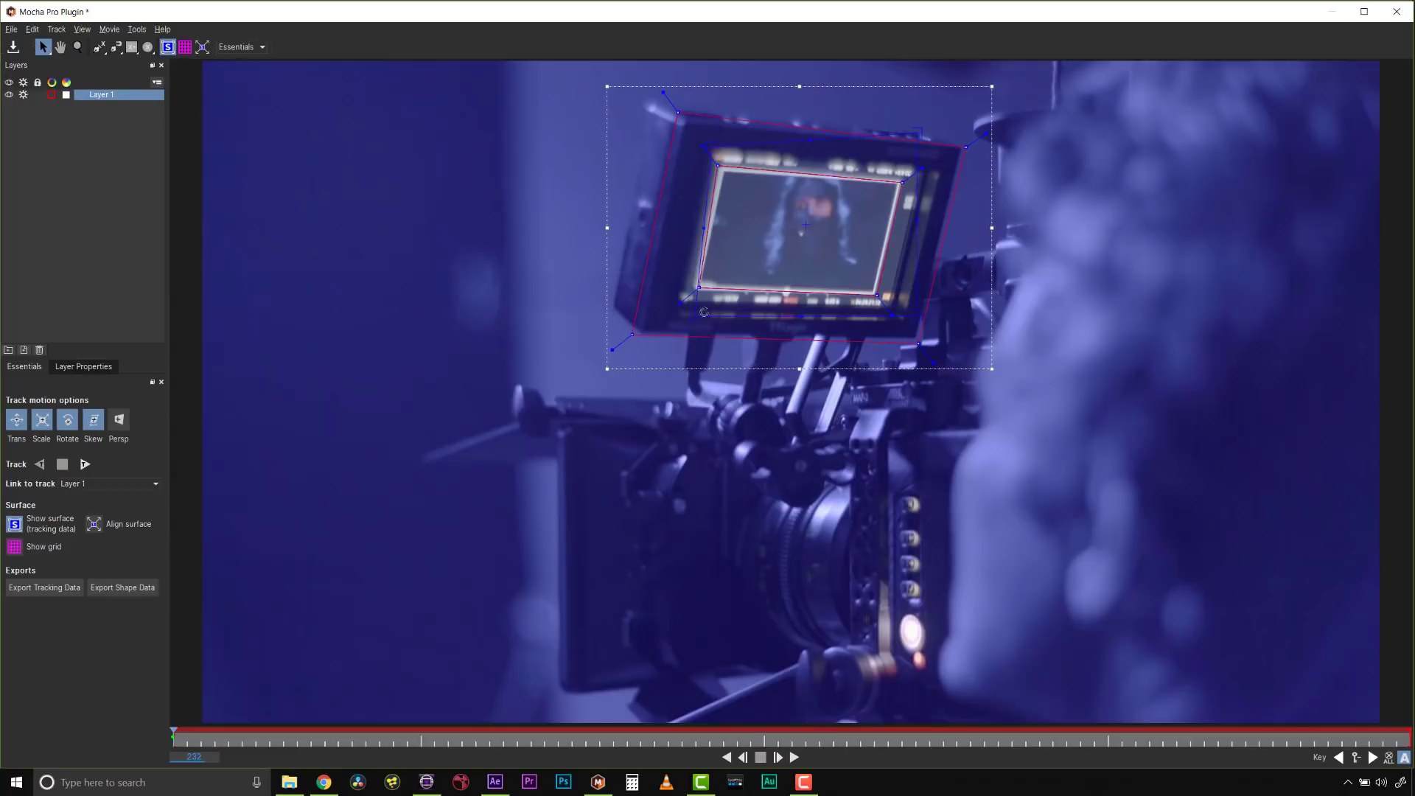
{"action": "left_click", "coordinate": [84, 463]}
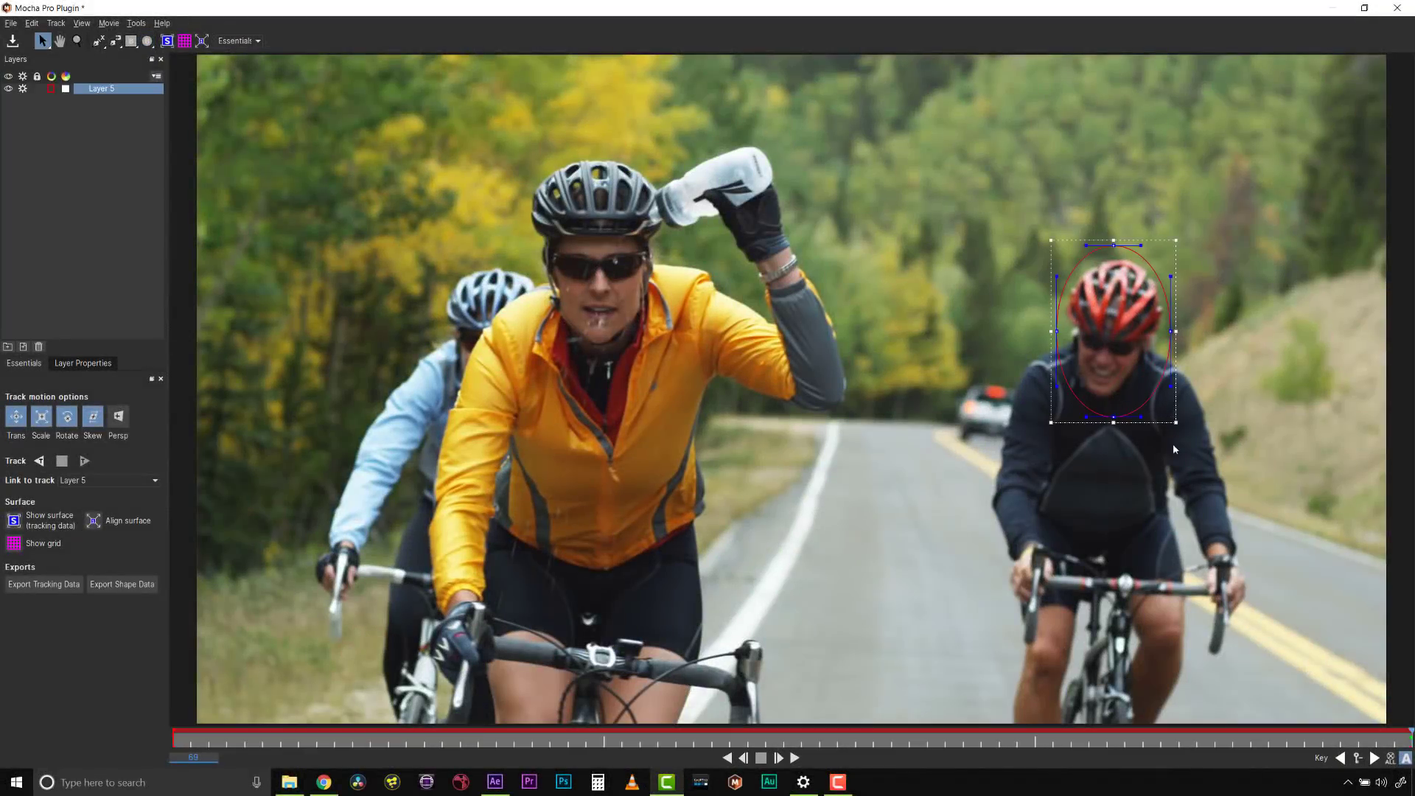
Track the rear cyclist's Layer 5 head shape backward through the clip.
{"action": "left_click", "coordinate": [37, 461]}
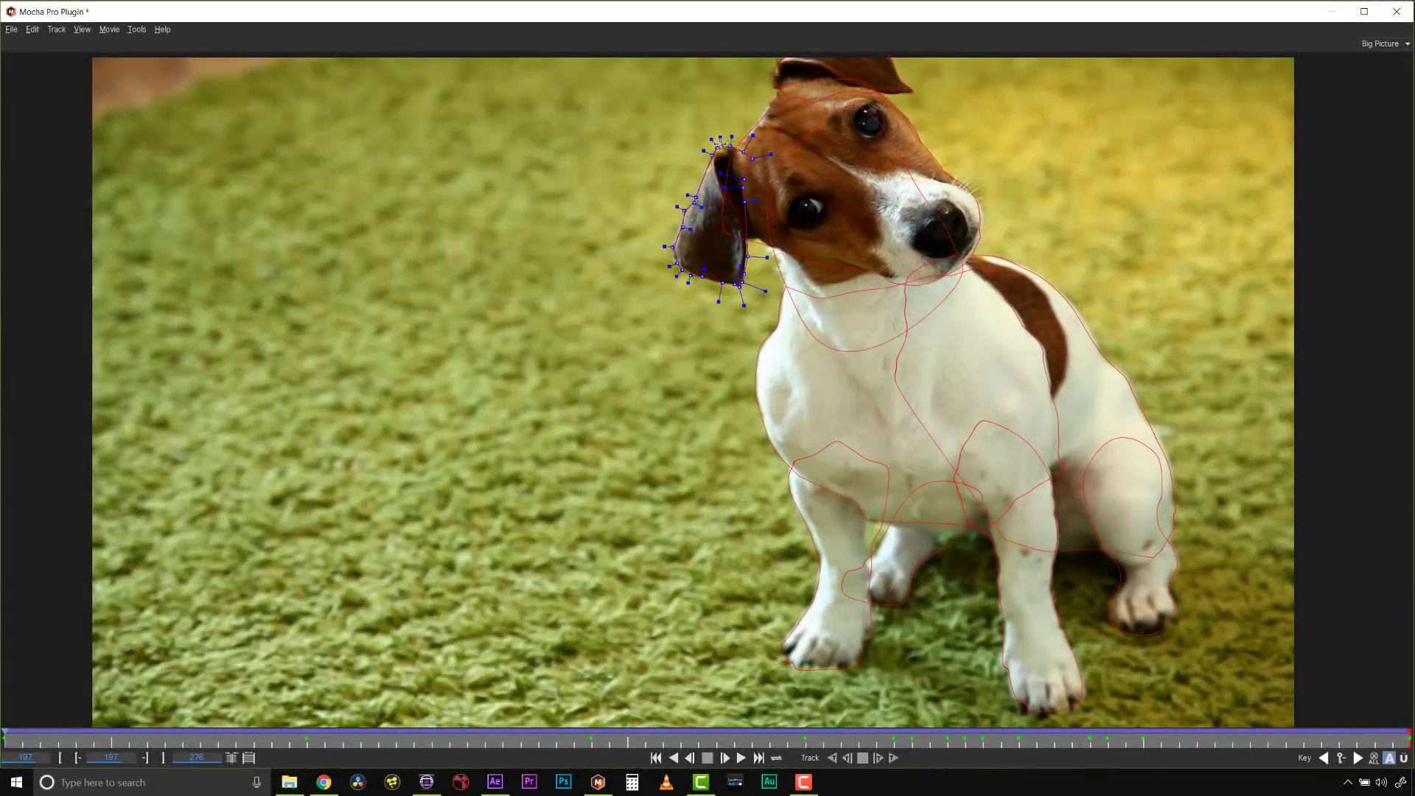
At a later frame, marquee-select all the dog ear spline's points, then select the head shape.
{"action": "left_click_drag", "start_coordinate": [5, 738], "coordinate": [325, 739]}
{"action": "left_click_drag", "start_coordinate": [625, 227], "coordinate": [739, 314]}
{"action": "left_click", "coordinate": [772, 71]}
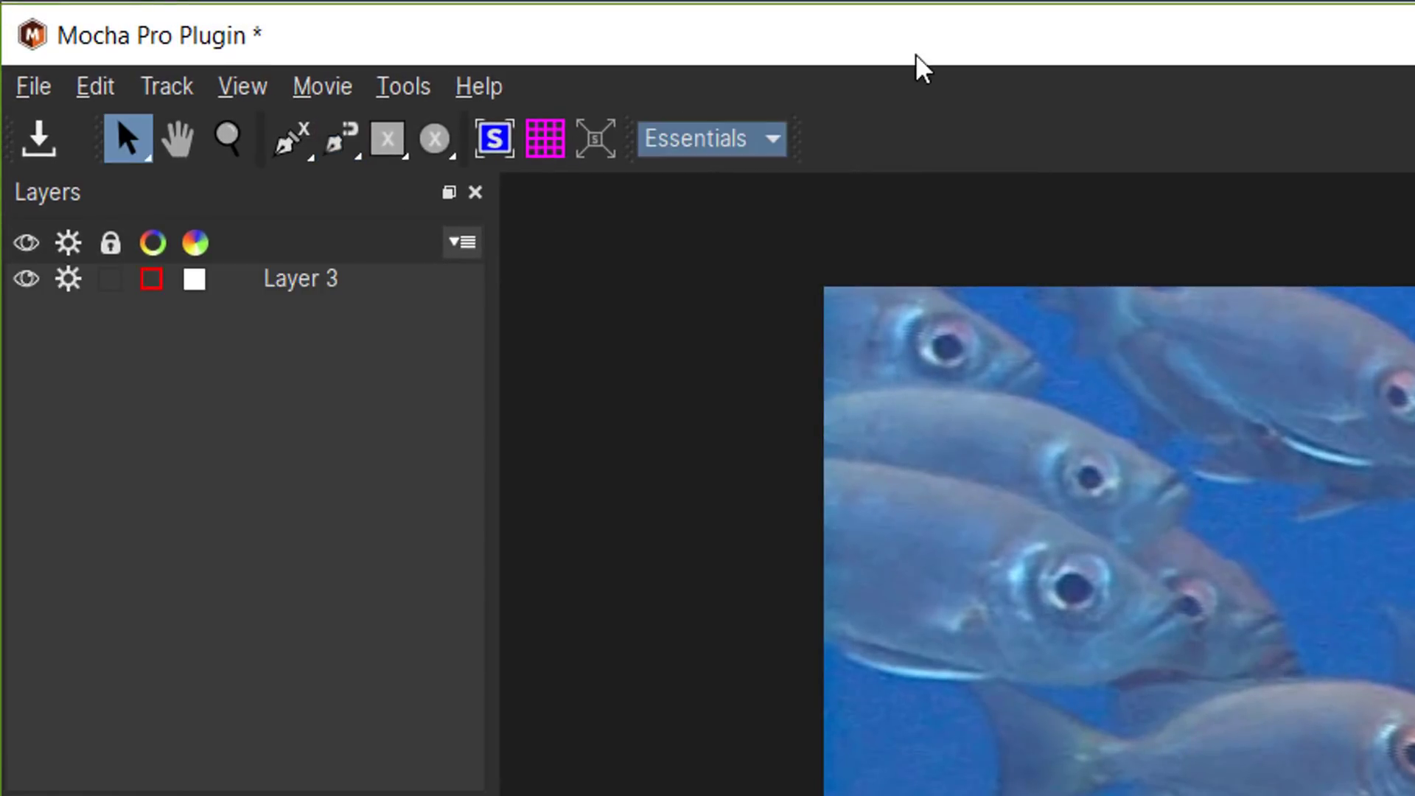
Choose Essentials from the workspace list, then review the View > Layout options.
{"action": "left_click", "coordinate": [766, 141]}
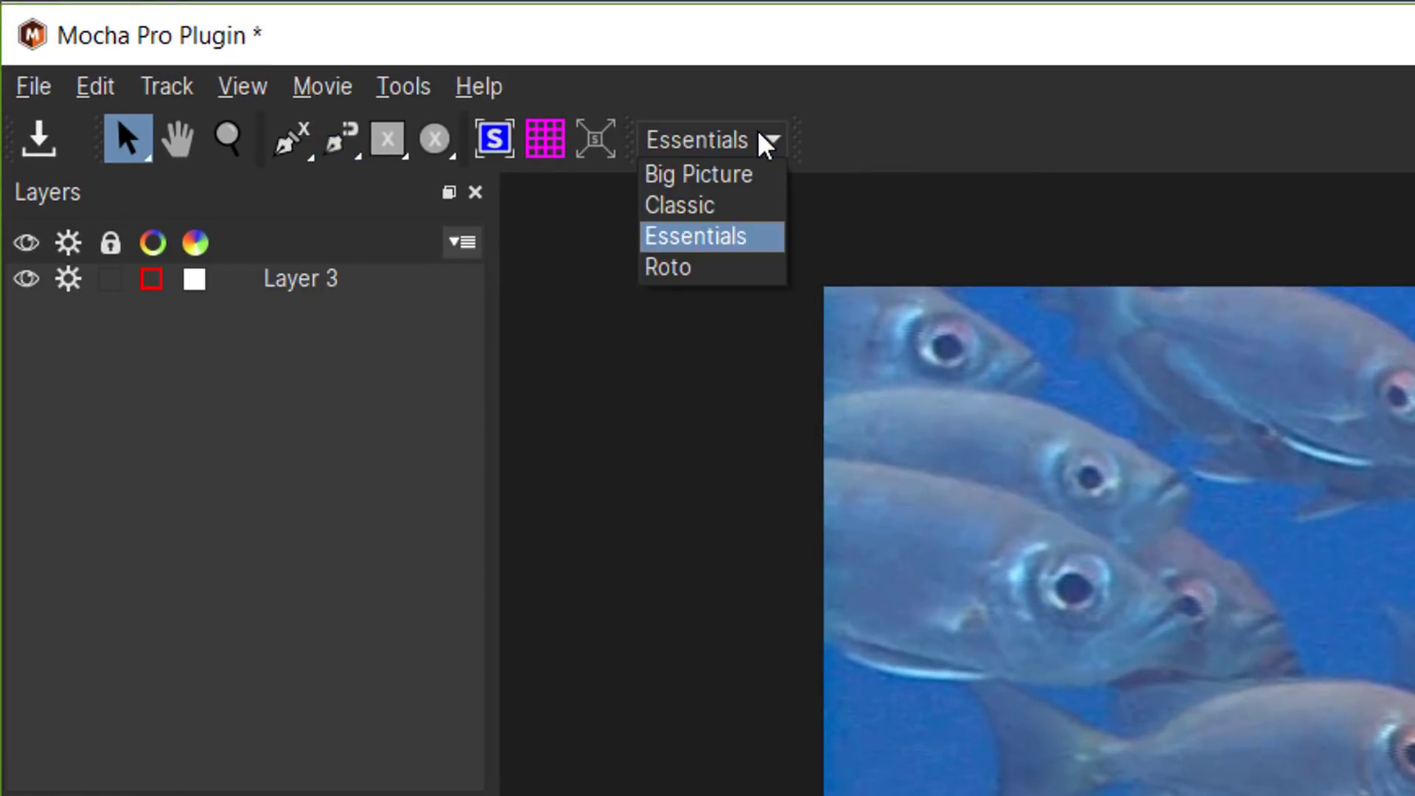
{"action": "left_click", "coordinate": [720, 236]}
{"action": "left_click", "coordinate": [254, 92]}
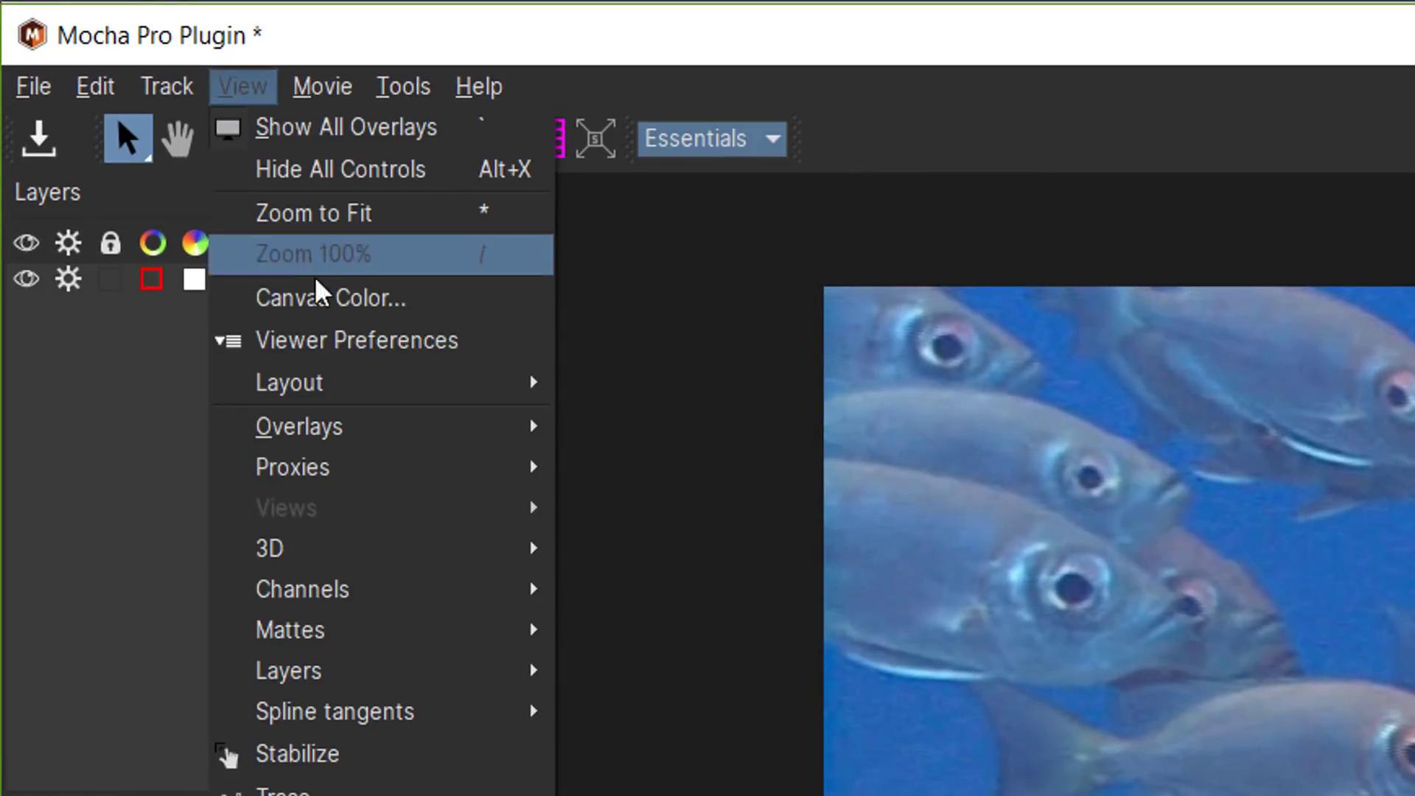
{"action": "mouse_move", "coordinate": [332, 383]}
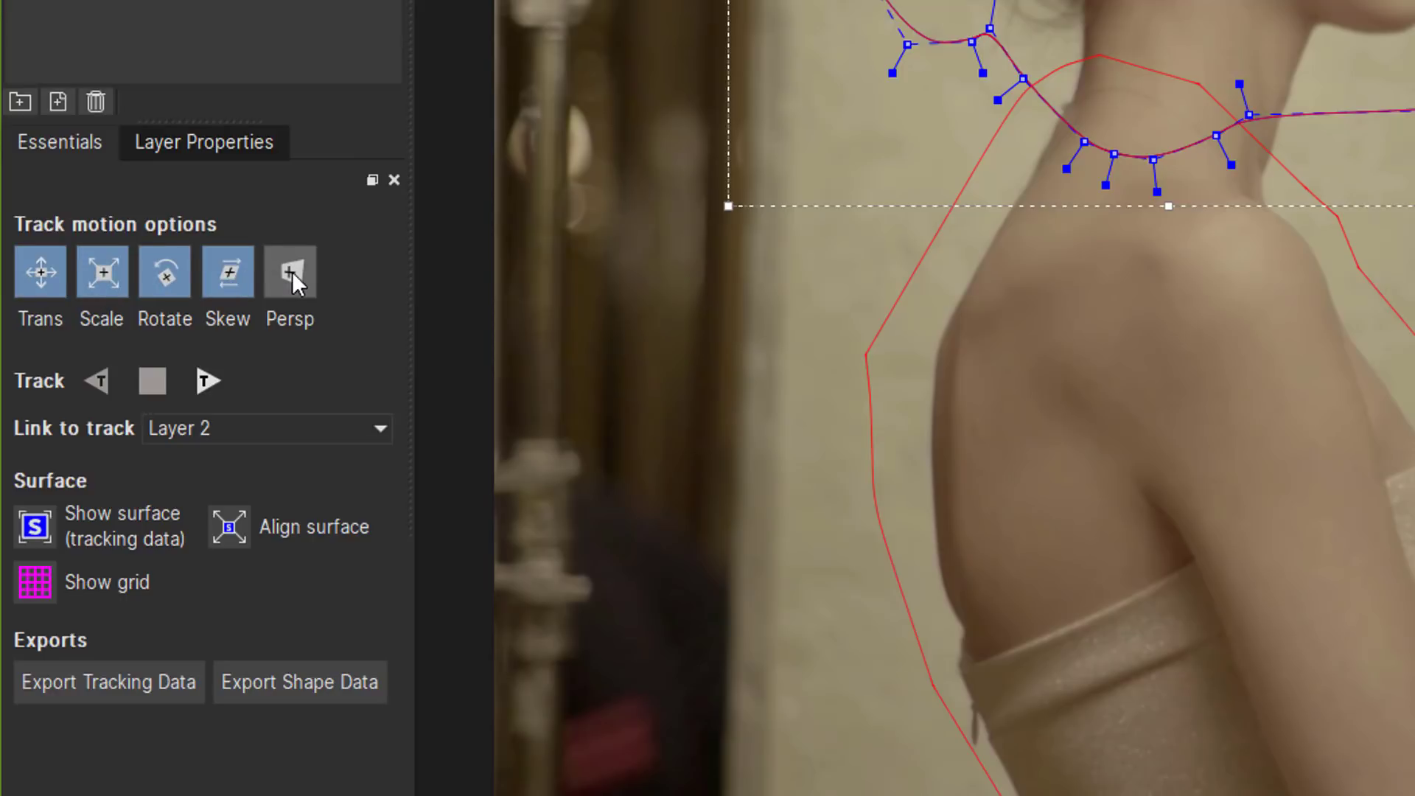
Track the woman's head shape forward for a stretch of frames, then stop the track.
{"action": "left_click", "coordinate": [207, 375]}
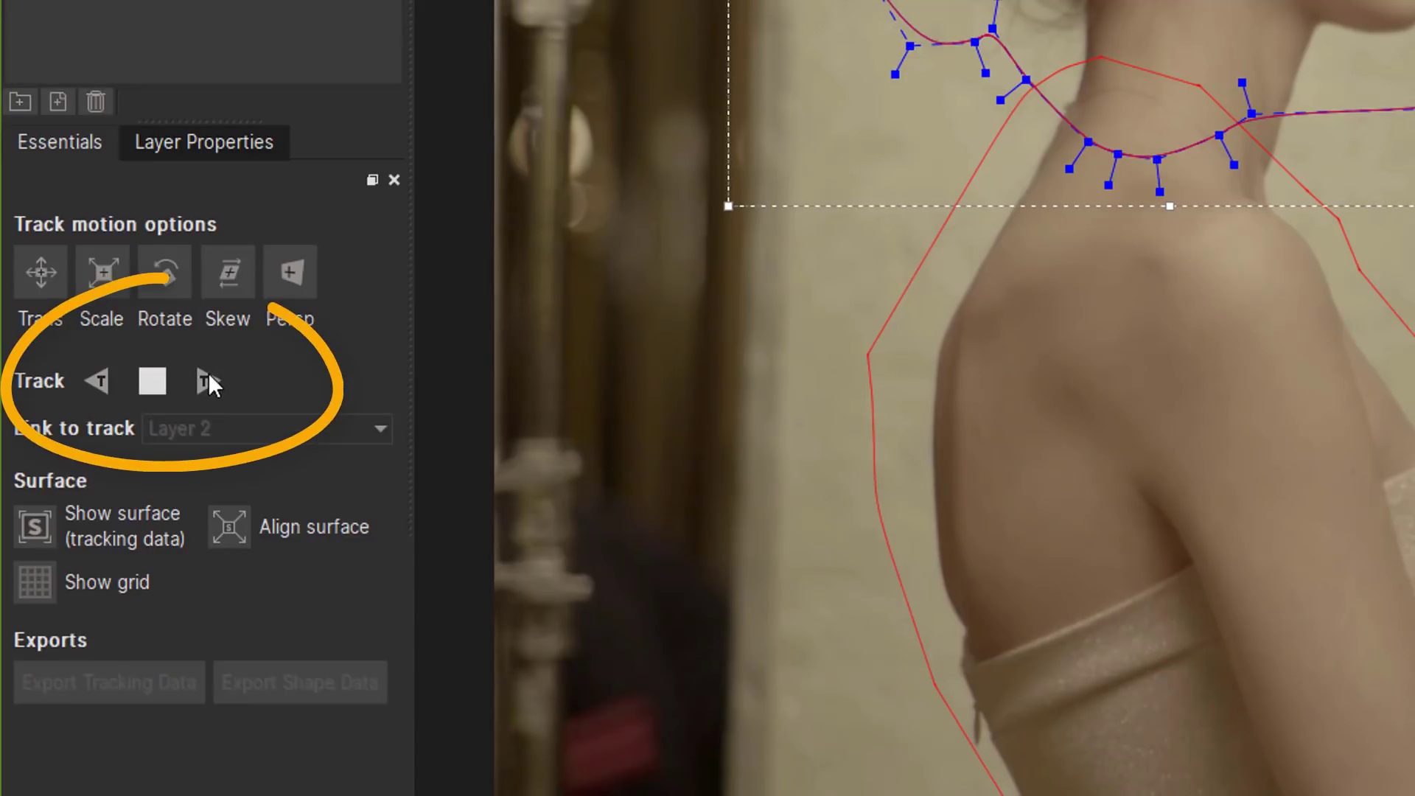
{"action": "left_click", "coordinate": [165, 376]}
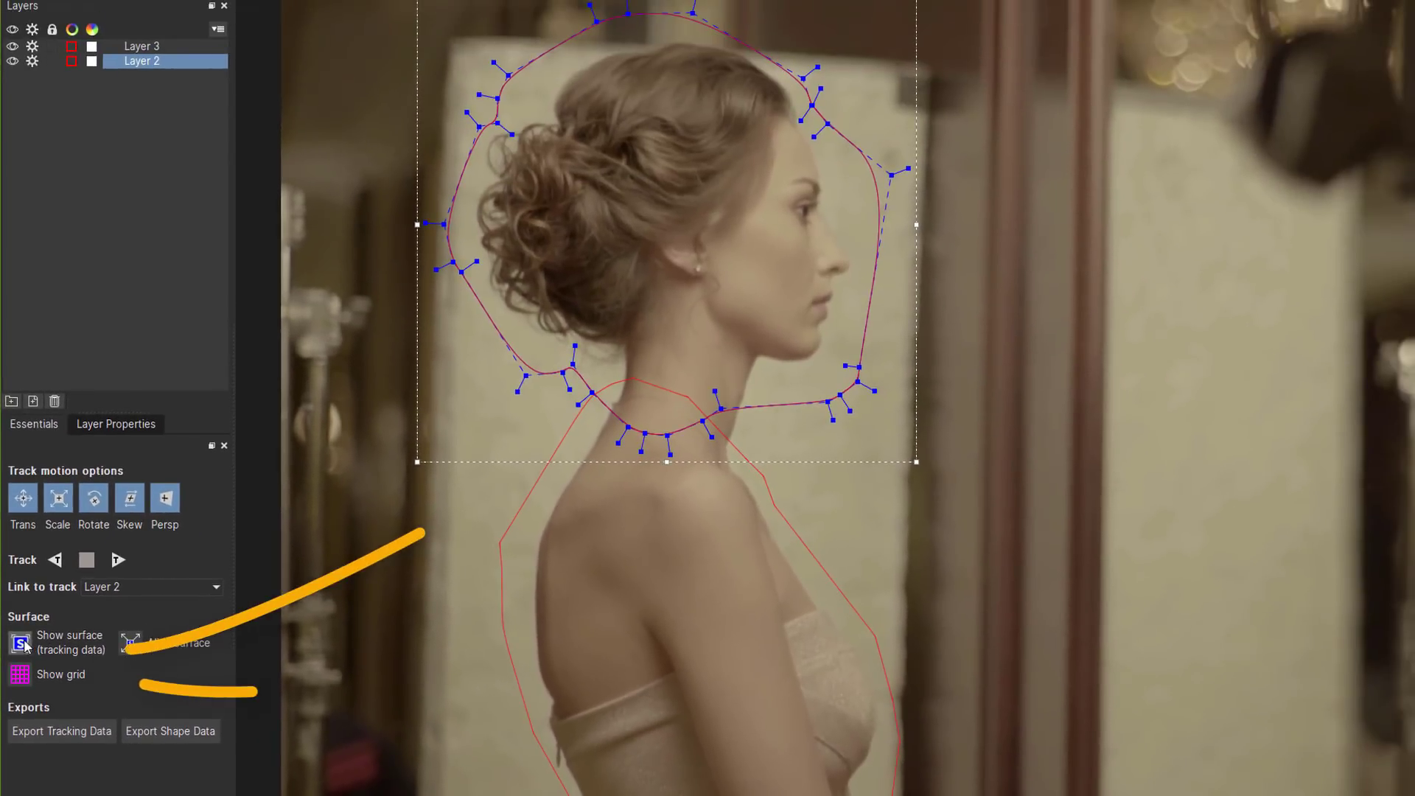
Turn on Show Surface and Show Grid for Layer 2 over the woman's head.
{"action": "left_click", "coordinate": [22, 644]}
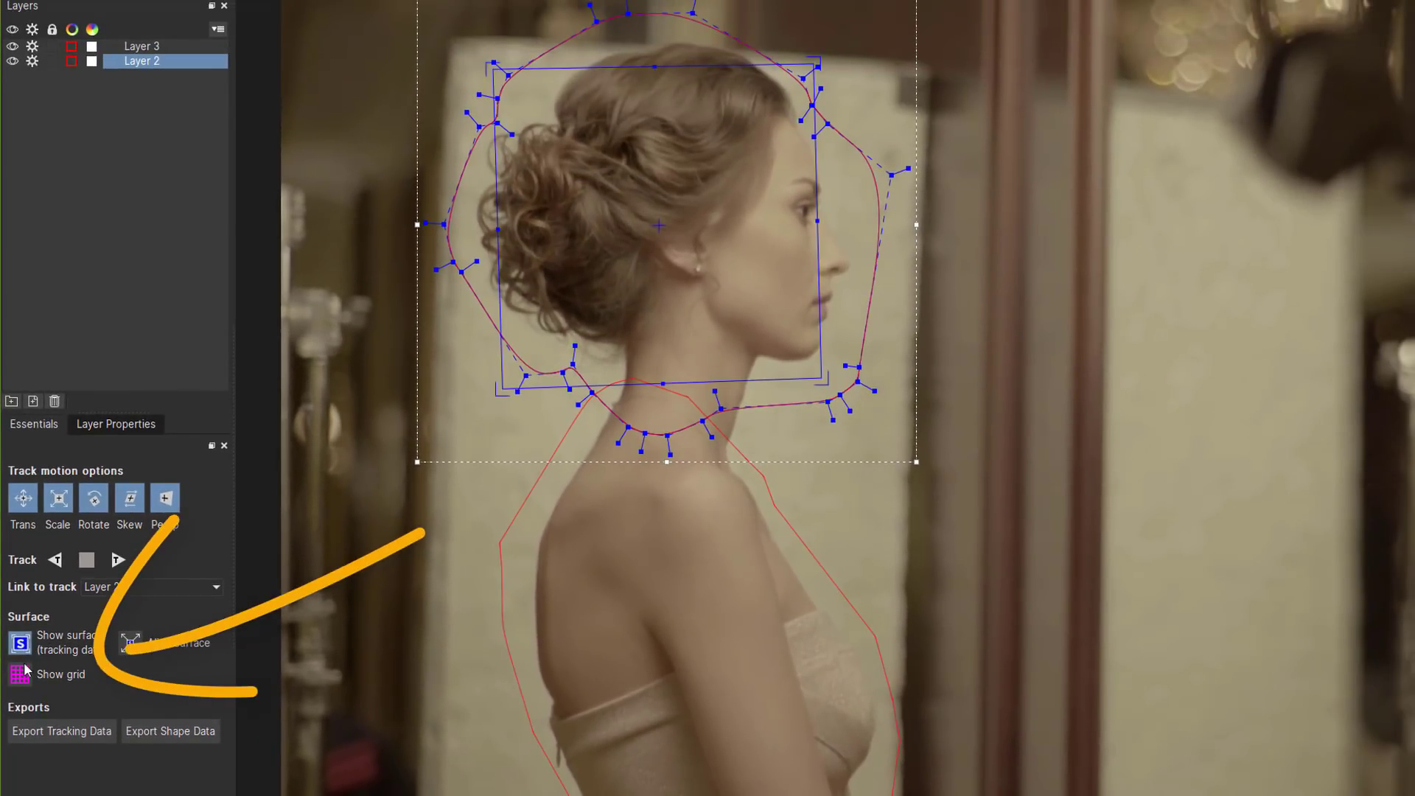
{"action": "left_click", "coordinate": [26, 672]}
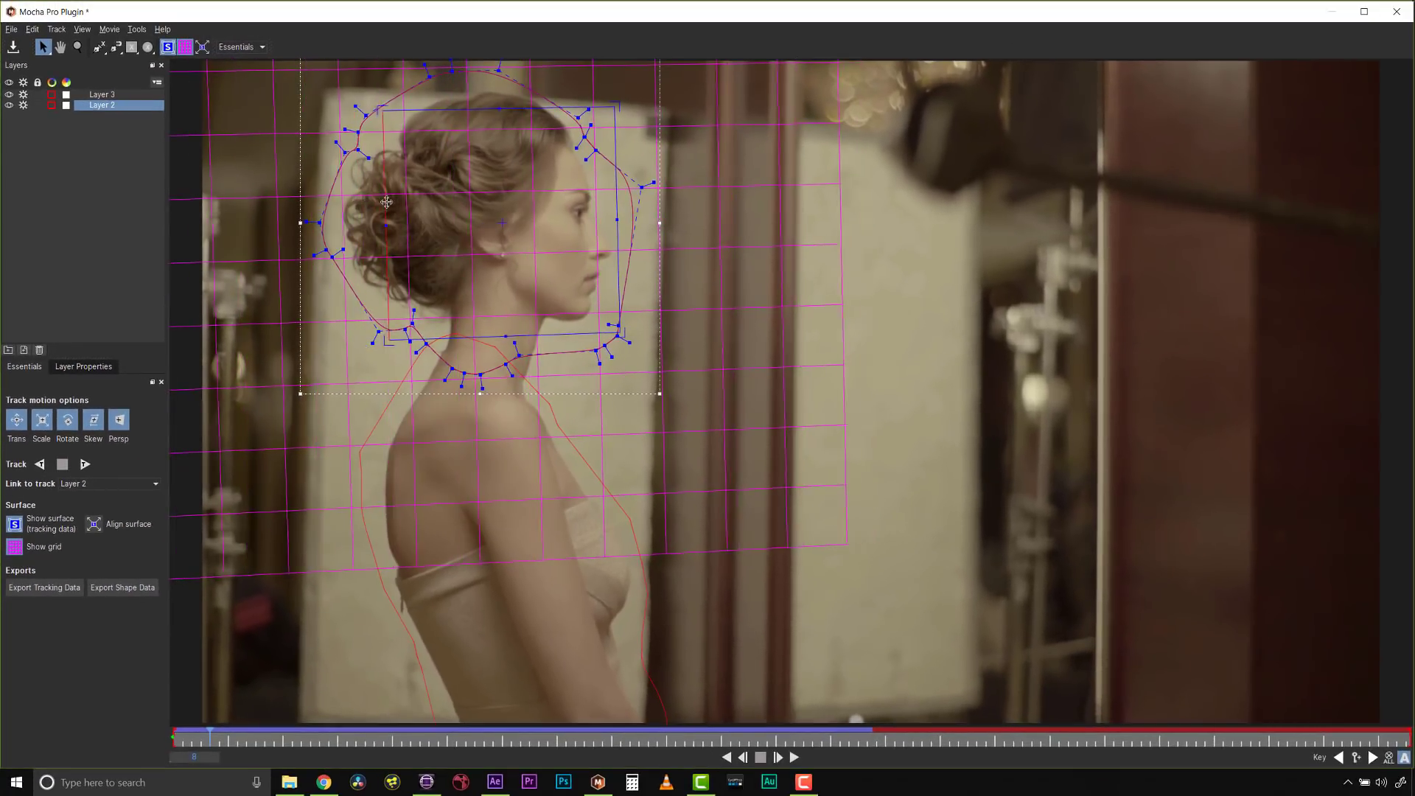
Nudge the surface's left edge inward, preview the Classic workspace, then return to Essentials.
{"action": "left_click_drag", "start_coordinate": [386, 201], "coordinate": [396, 203]}
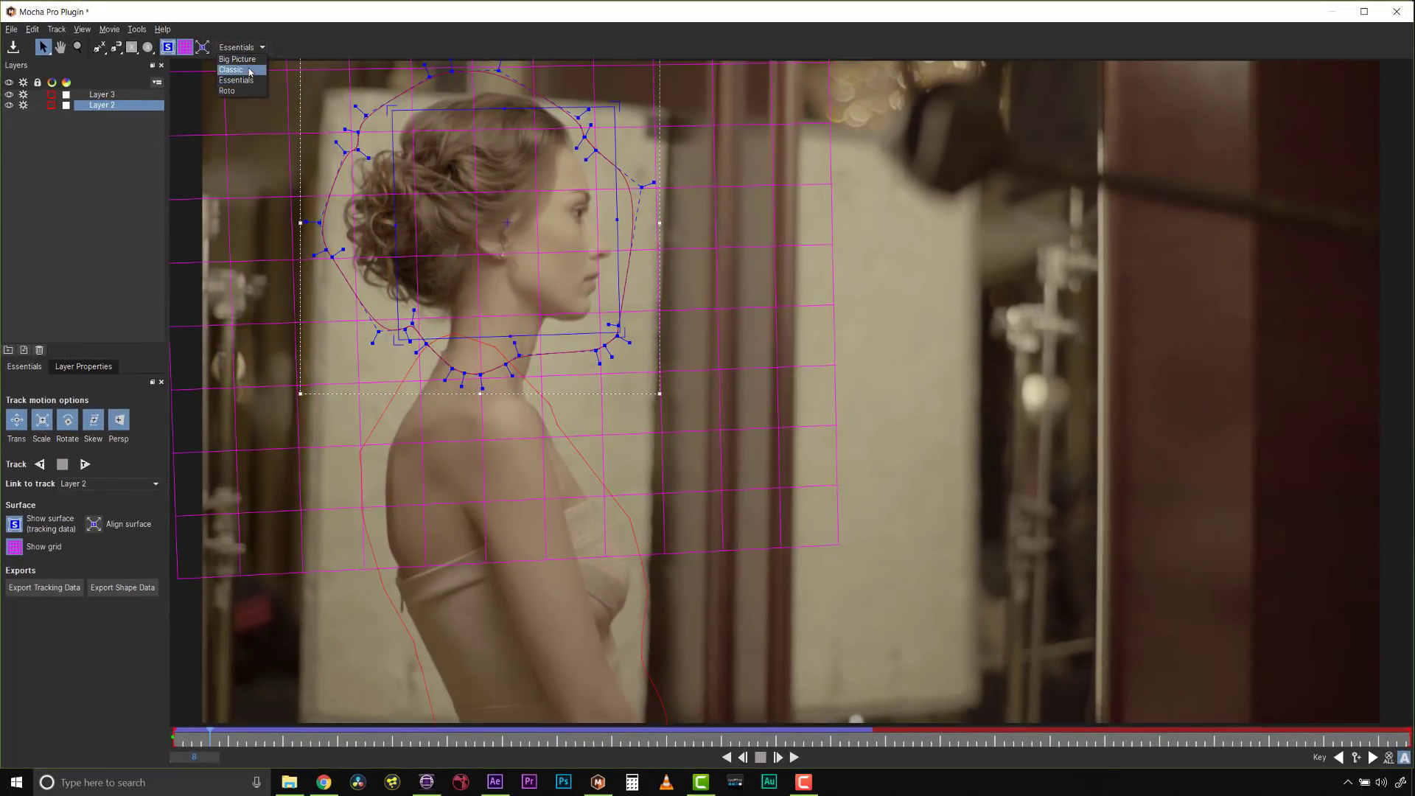
{"action": "left_click", "coordinate": [233, 70]}
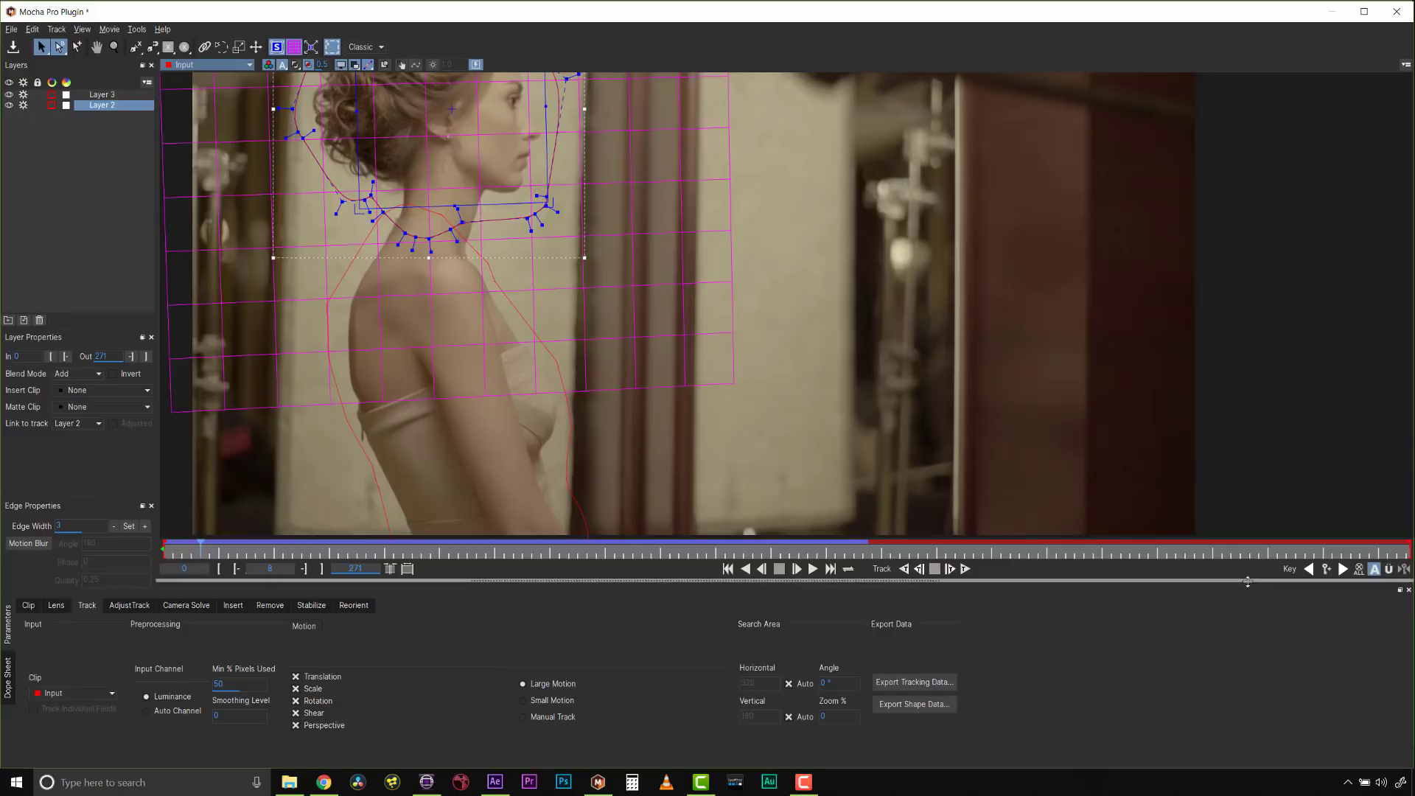
{"action": "left_click", "coordinate": [366, 48]}
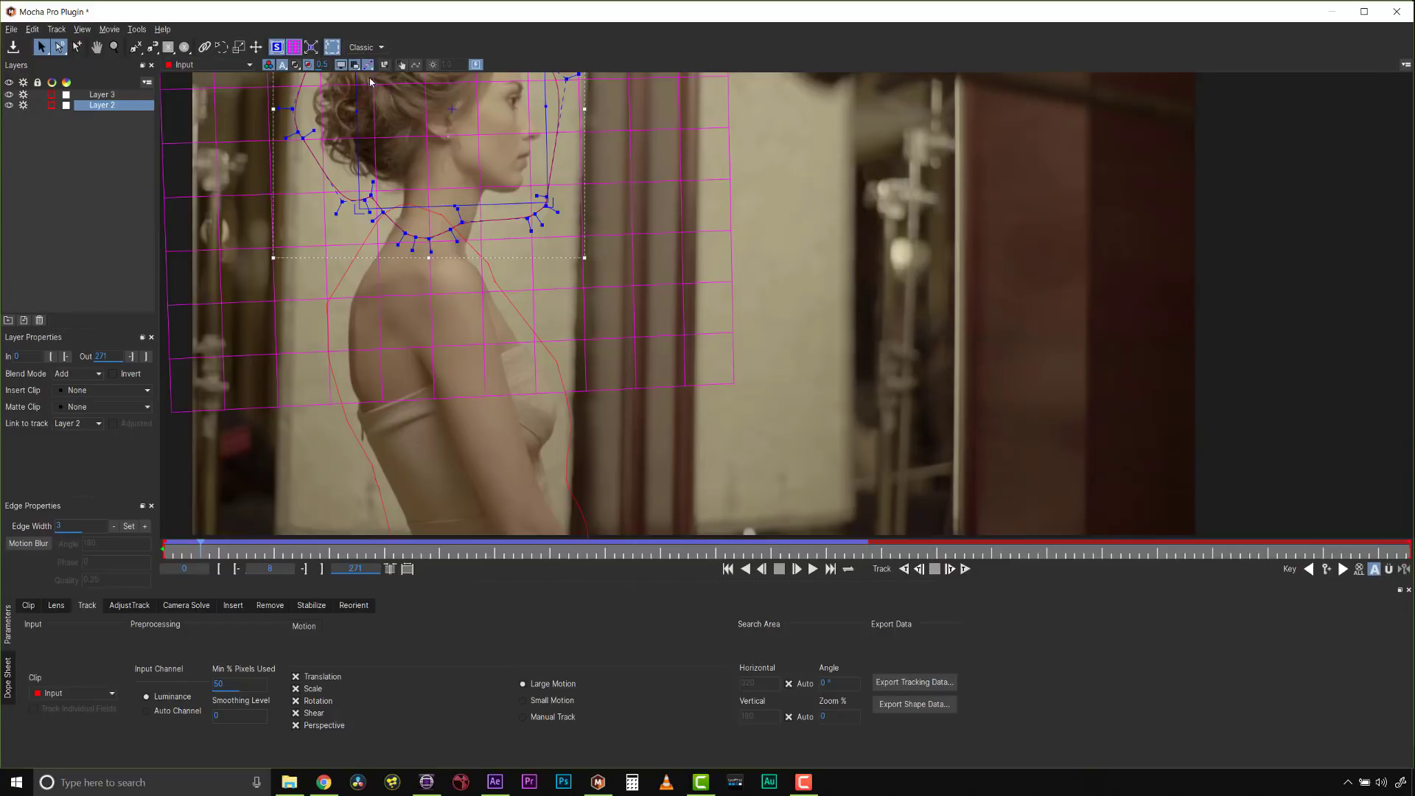
{"action": "left_click", "coordinate": [368, 79]}
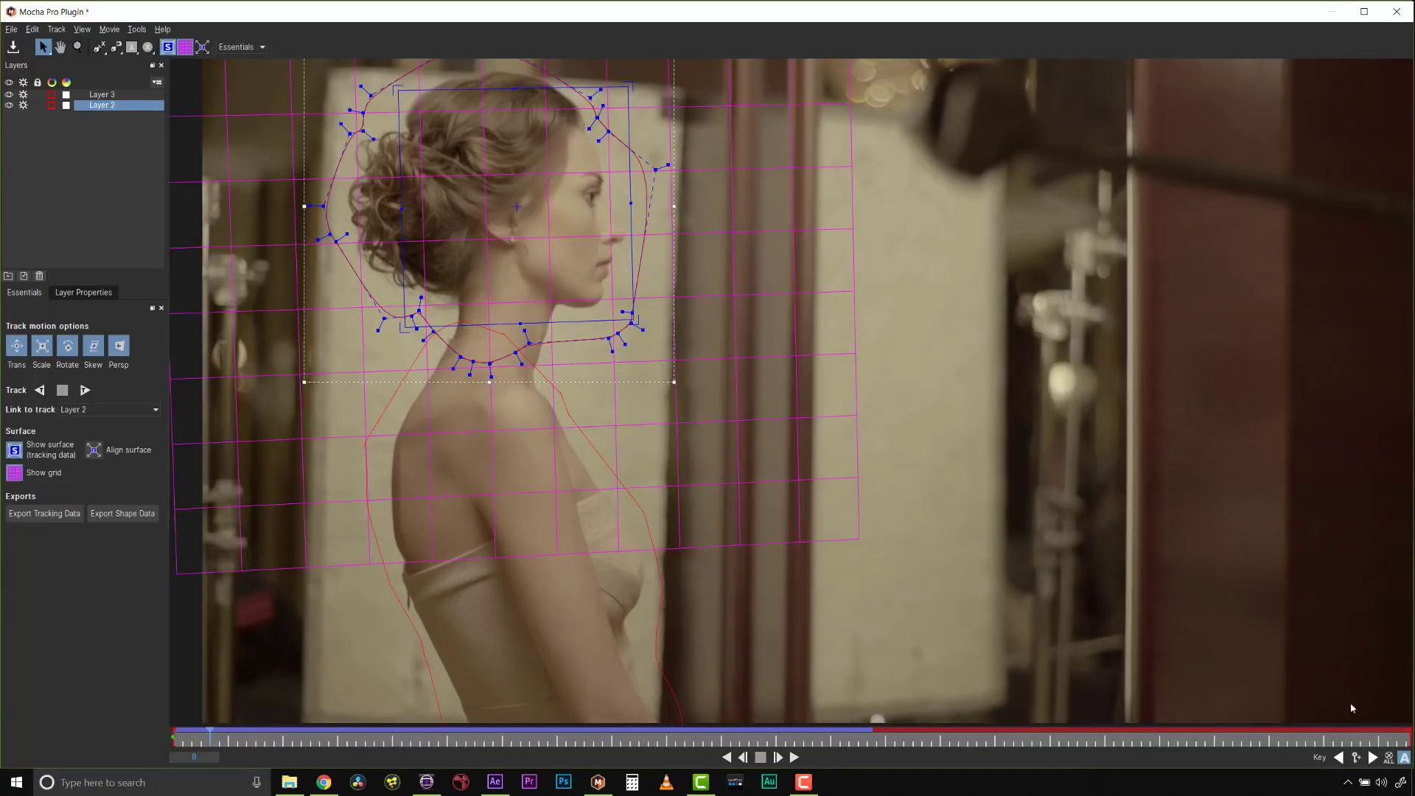
Show every timeline control set, including in/out points, frame fields and tracking controls.
{"action": "key", "text": "F10"}
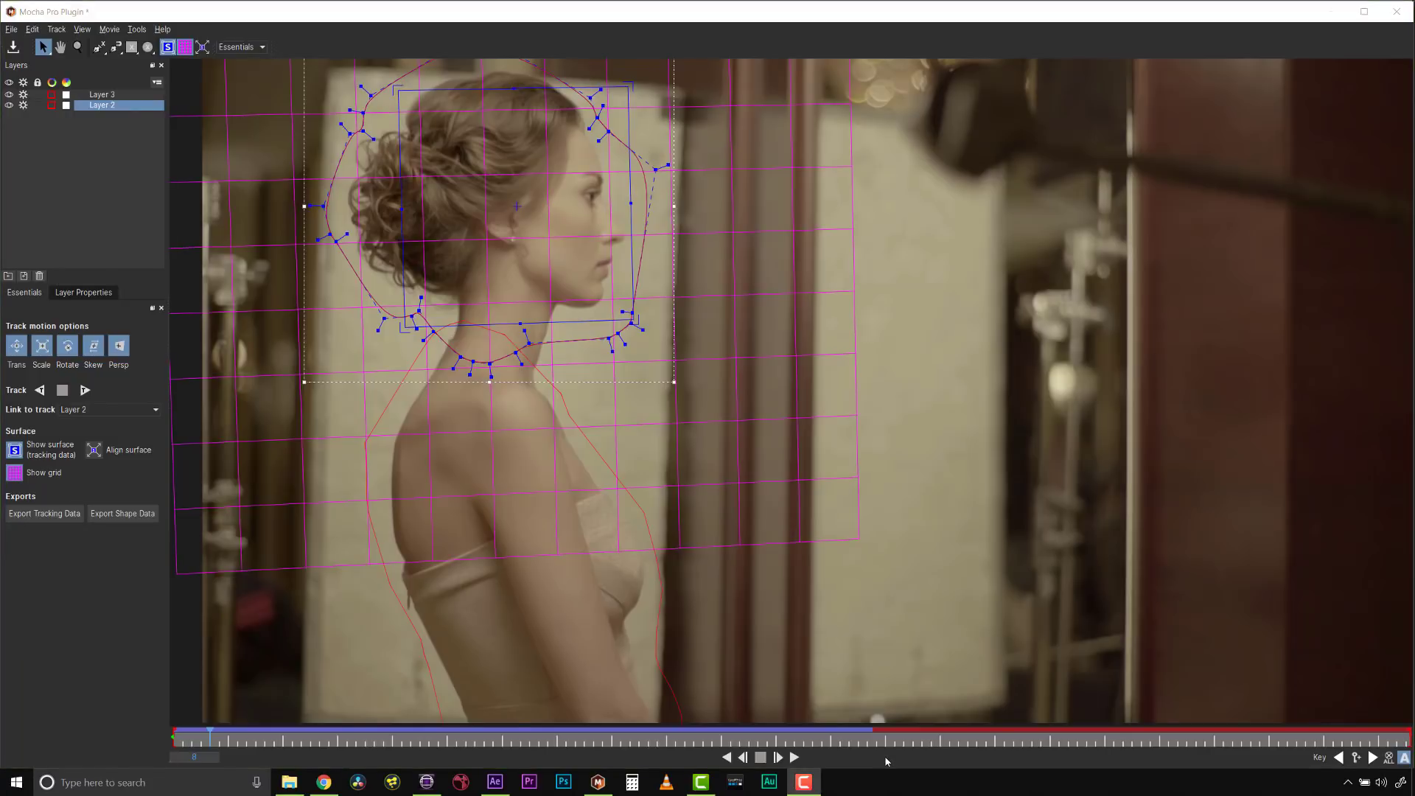
{"action": "right_click", "coordinate": [885, 760]}
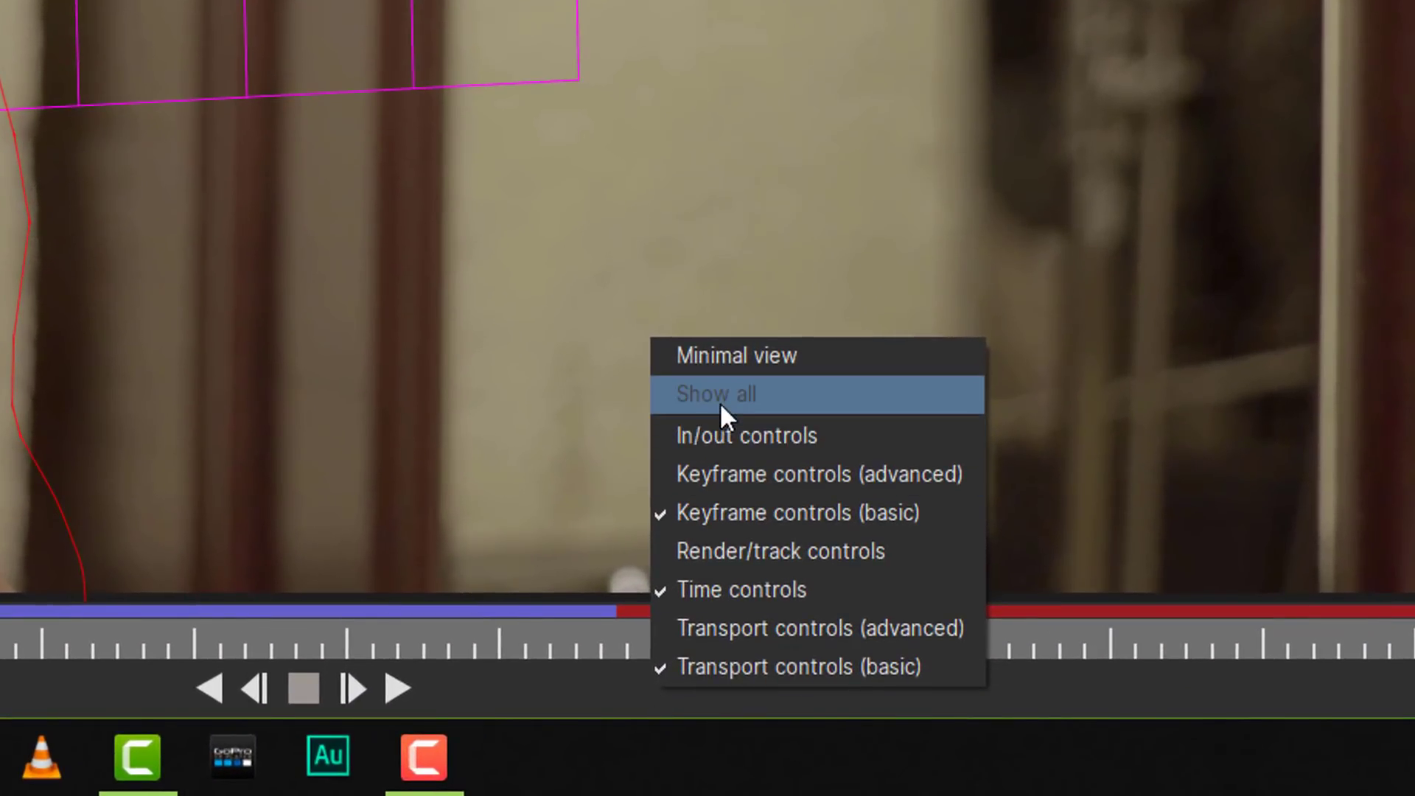
{"action": "left_click", "coordinate": [720, 397]}
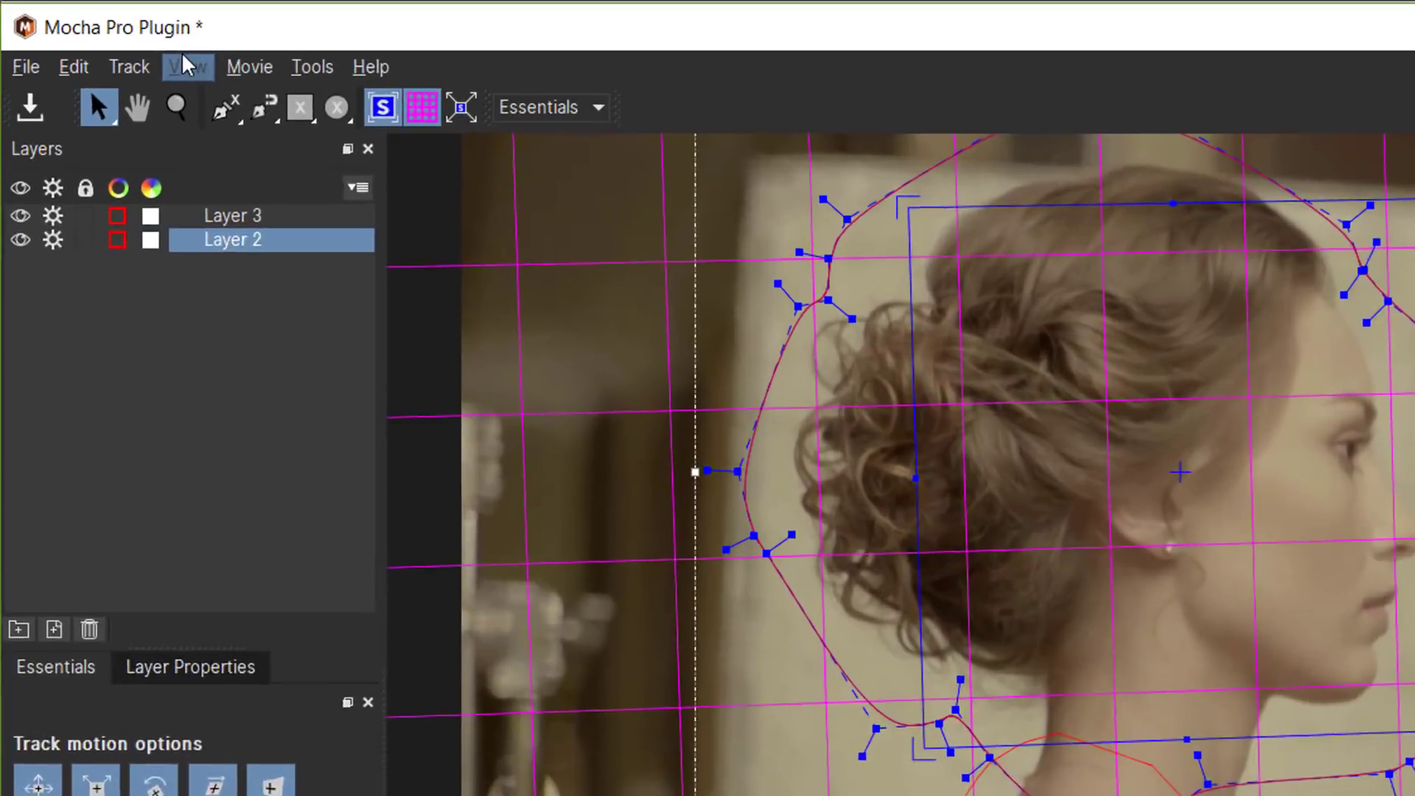
Store the current workspace arrangement with View > Layout > Save current layout.
{"action": "left_click", "coordinate": [81, 29]}
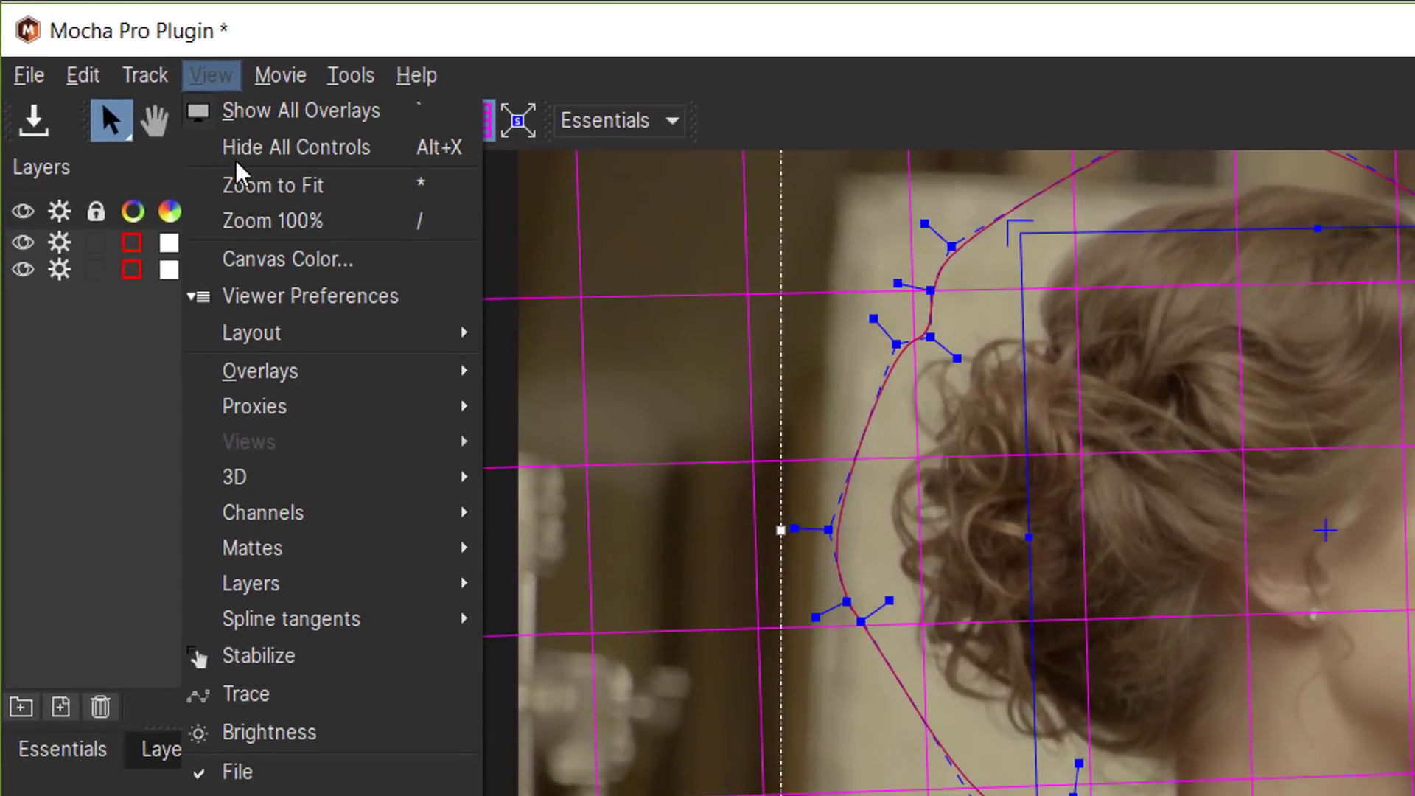
{"action": "mouse_move", "coordinate": [411, 325]}
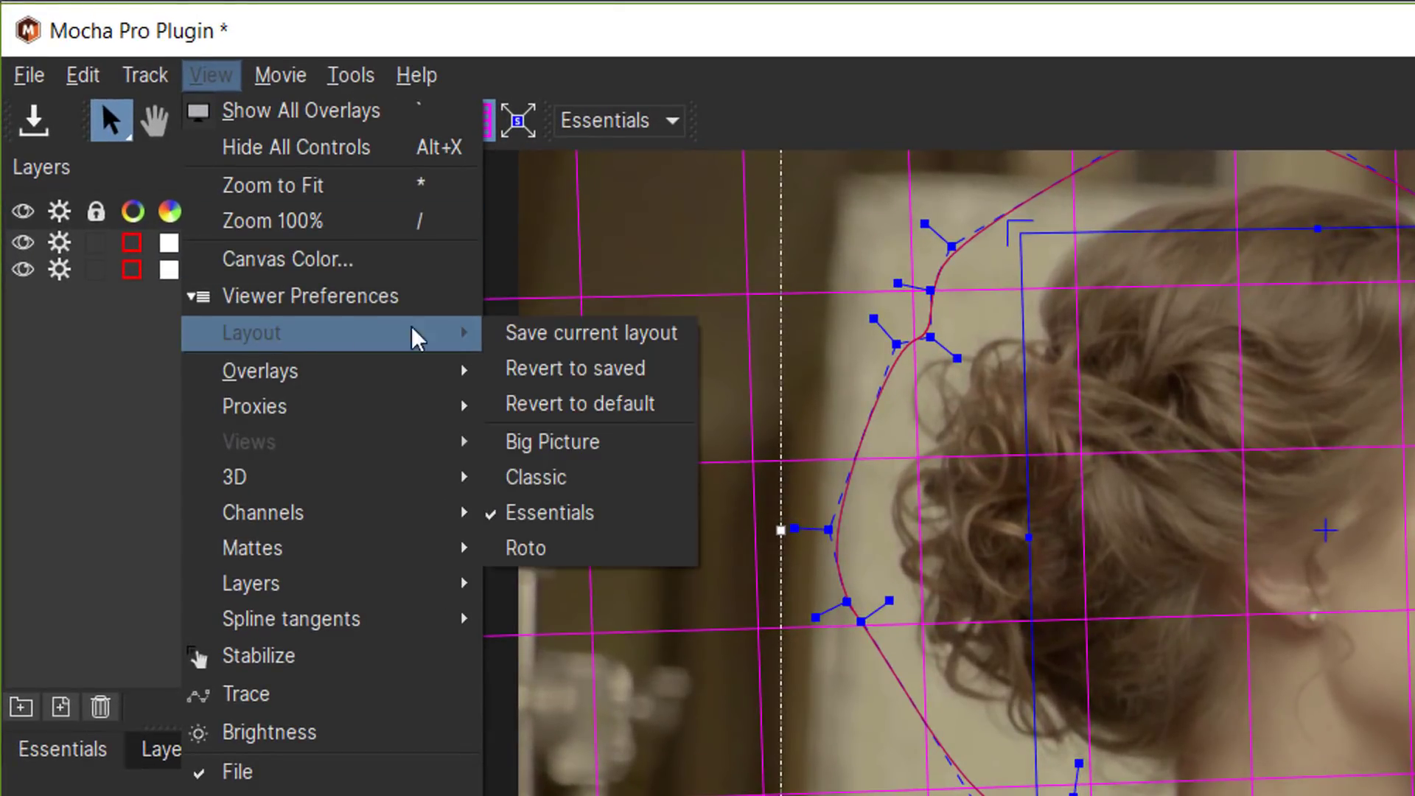
{"action": "left_click", "coordinate": [620, 337]}
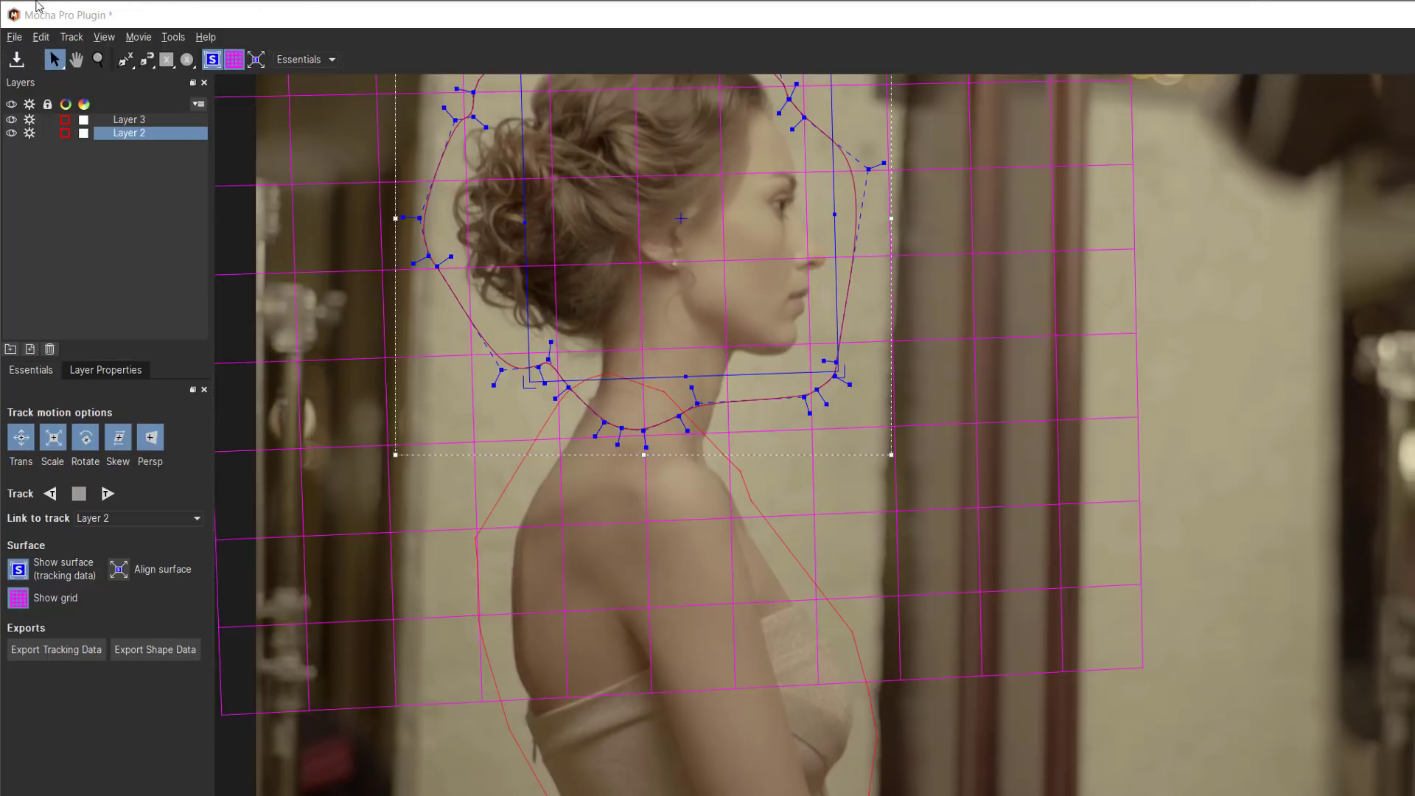
Switch to the Classic workspace and draw an ellipse spline around the tomato.
{"action": "left_click", "coordinate": [309, 59]}
{"action": "left_click", "coordinate": [316, 87]}
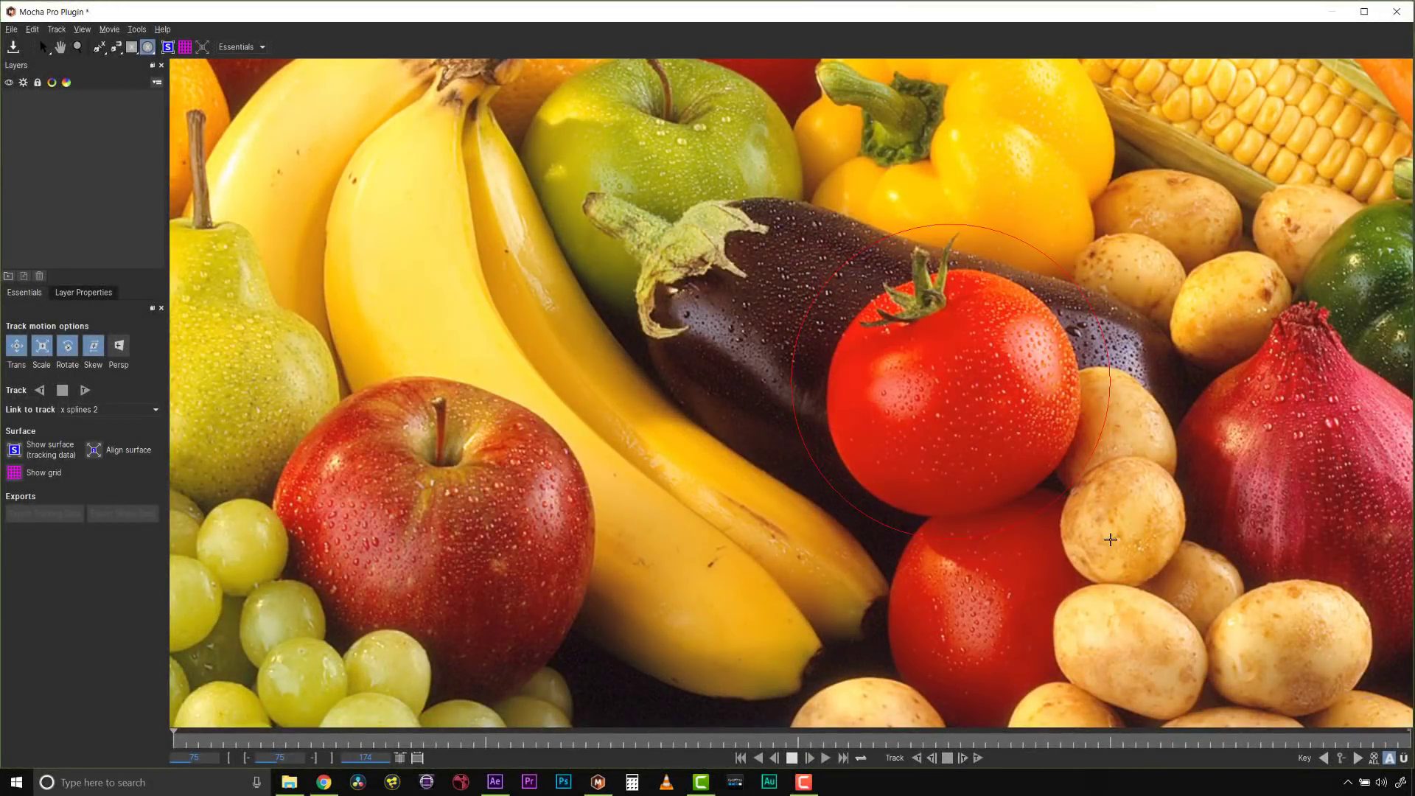
{"action": "left_click_drag", "start_coordinate": [760, 194], "coordinate": [1141, 570]}
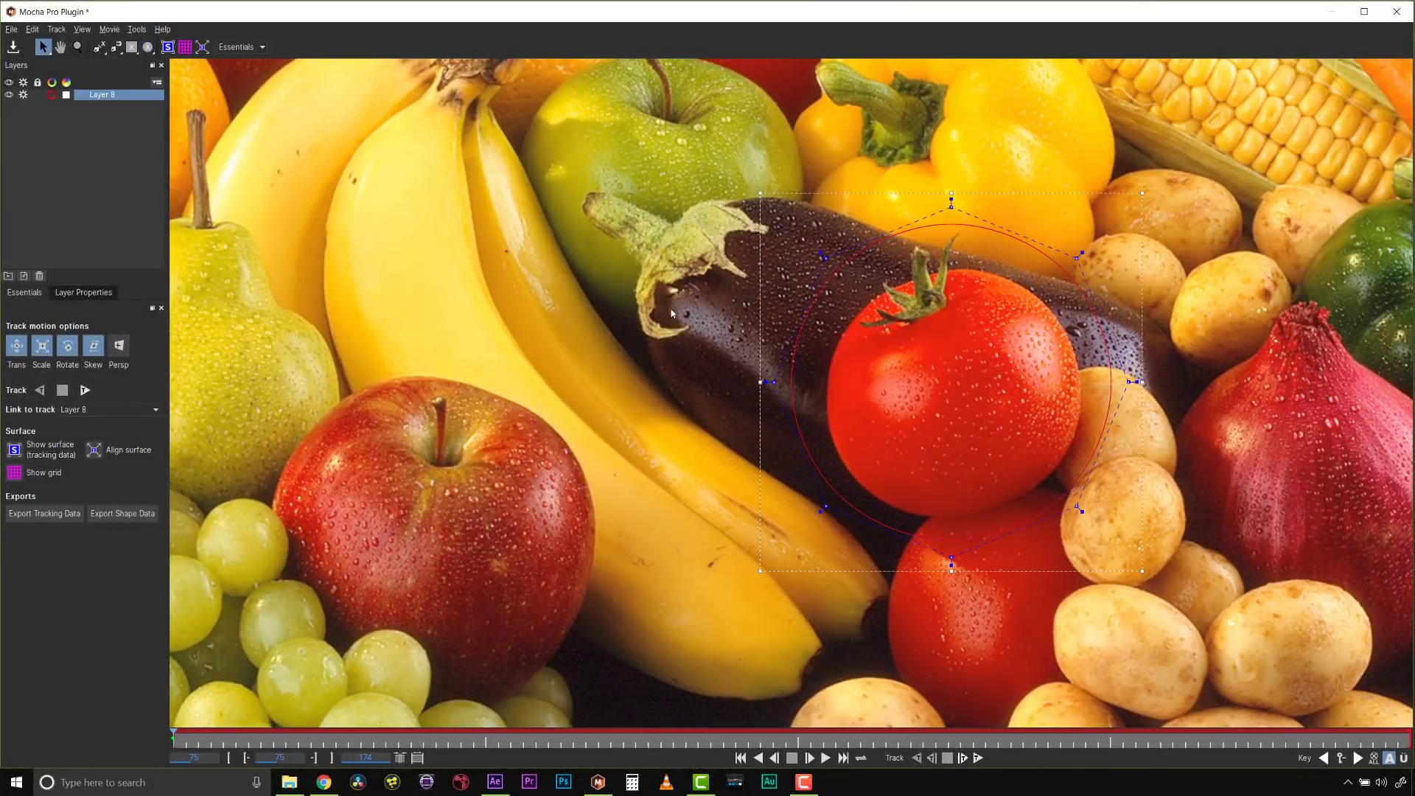
Trace freehand X-spline outlines around the tomato.
{"action": "left_click", "coordinate": [114, 47]}
{"action": "mouse_move", "coordinate": [943, 270]}
{"action": "left_mouse_down"}
{"action": "mouse_move", "coordinate": [1068, 341]}
{"action": "mouse_move", "coordinate": [1078, 424]}
{"action": "mouse_move", "coordinate": [1021, 493]}
{"action": "mouse_move", "coordinate": [886, 501]}
{"action": "mouse_move", "coordinate": [829, 427]}
{"action": "mouse_move", "coordinate": [896, 286]}
{"action": "mouse_move", "coordinate": [930, 272]}
{"action": "left_mouse_up"}
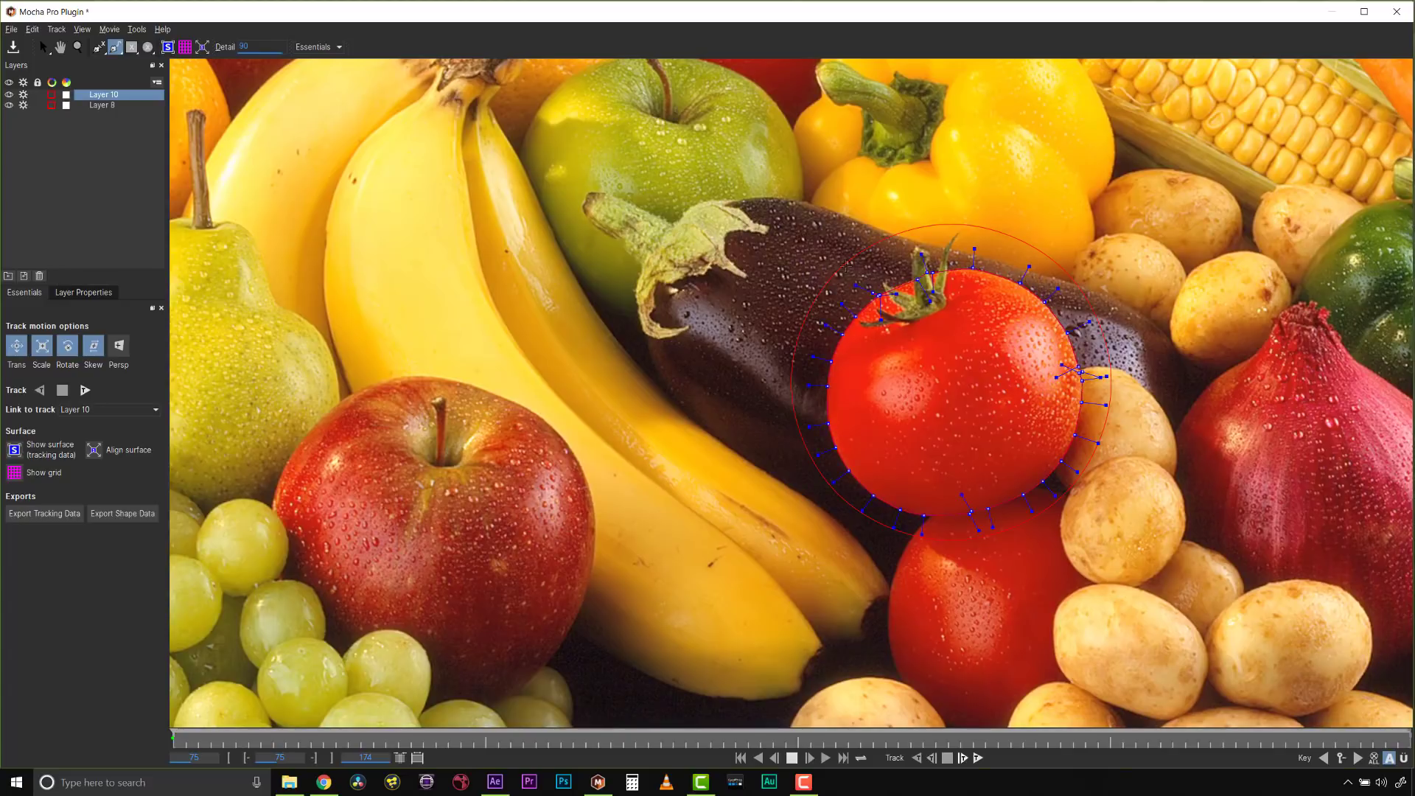
{"action": "mouse_move", "coordinate": [819, 241]}
{"action": "left_mouse_down"}
{"action": "mouse_move", "coordinate": [1026, 225]}
{"action": "mouse_move", "coordinate": [980, 530]}
{"action": "mouse_move", "coordinate": [752, 332]}
{"action": "left_mouse_up"}
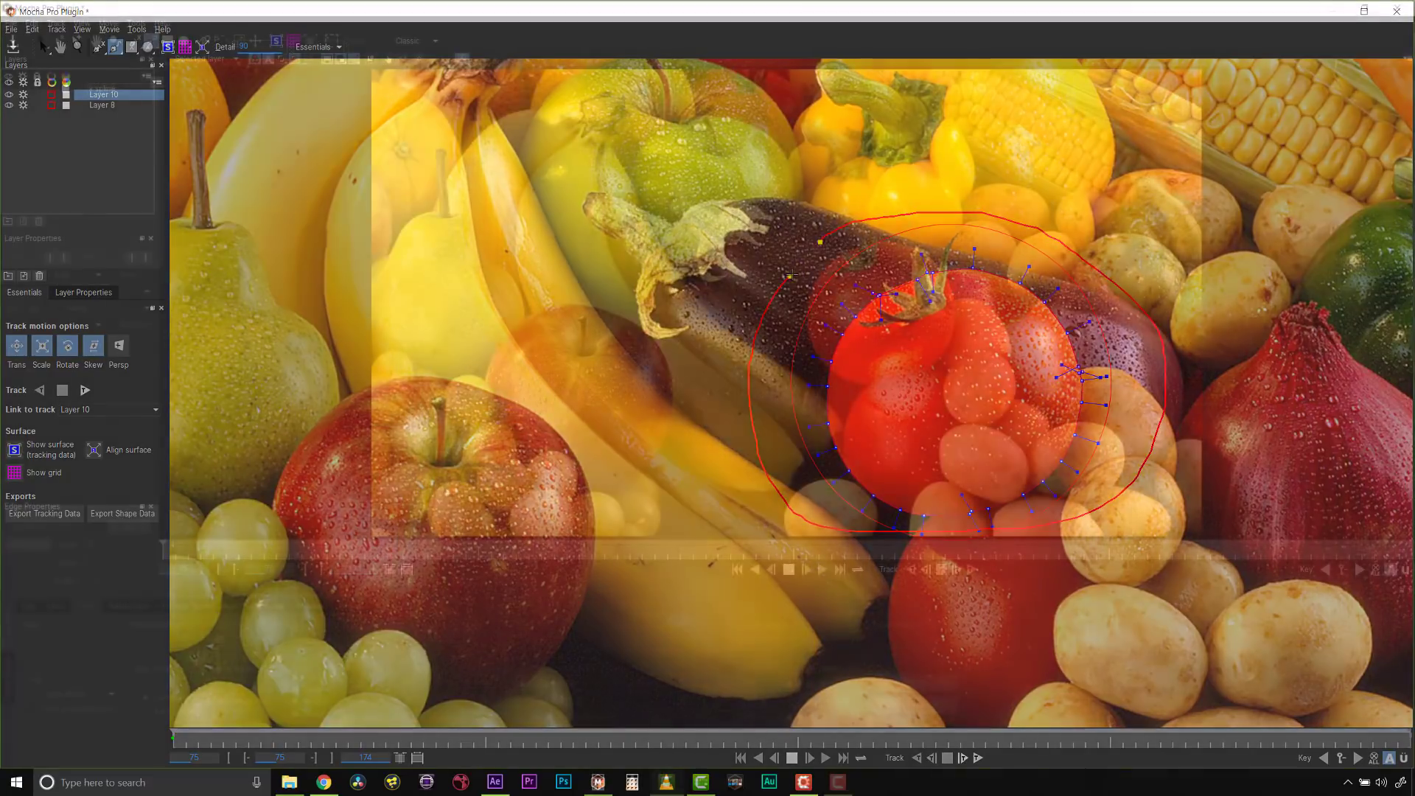
{"action": "mouse_move", "coordinate": [857, 228]}
{"action": "left_mouse_down"}
{"action": "mouse_move", "coordinate": [870, 243]}
{"action": "mouse_move", "coordinate": [885, 221]}
{"action": "mouse_move", "coordinate": [899, 245]}
{"action": "left_mouse_up"}
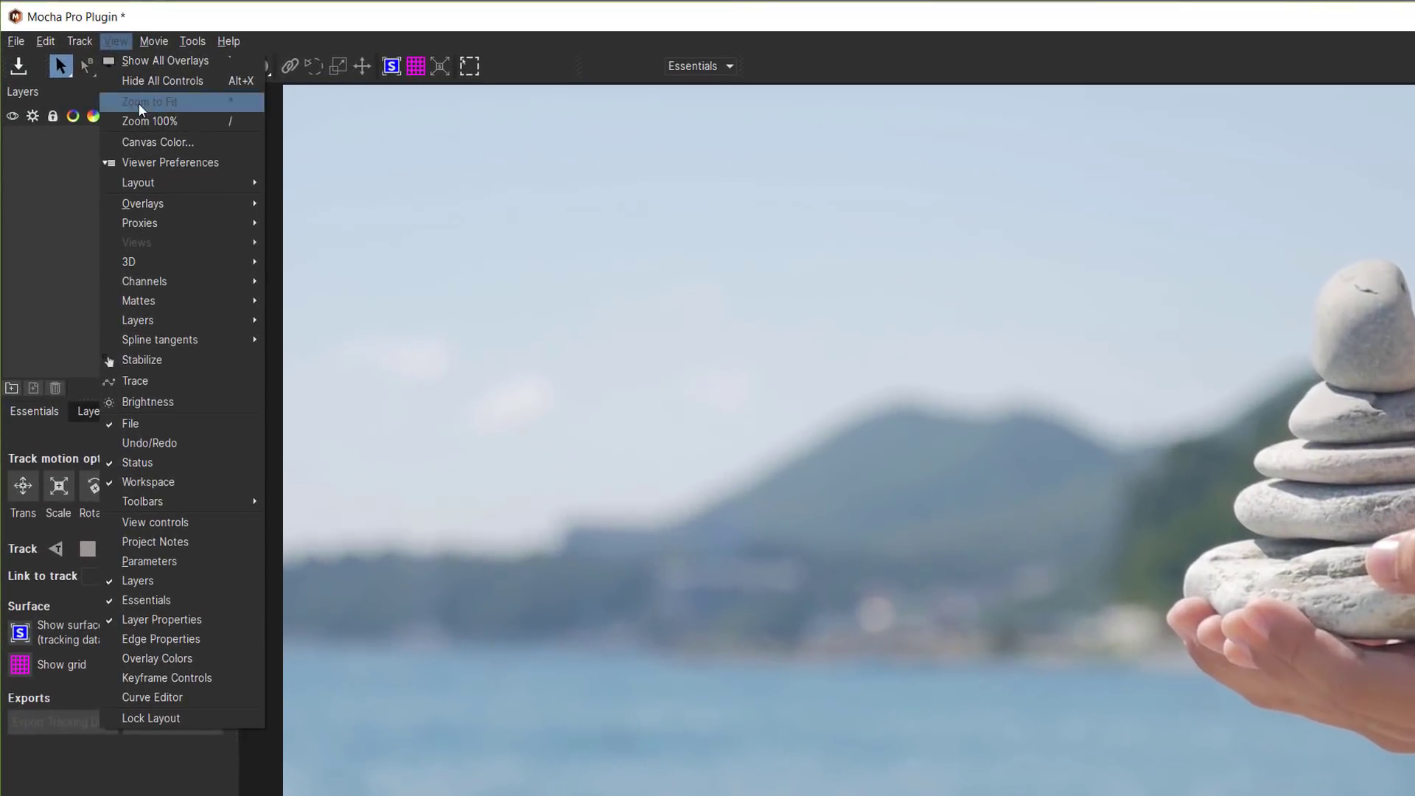
Enable the view controls and toggle the stereo view between L and R, ending on the right eye.
{"action": "left_click", "coordinate": [169, 523]}
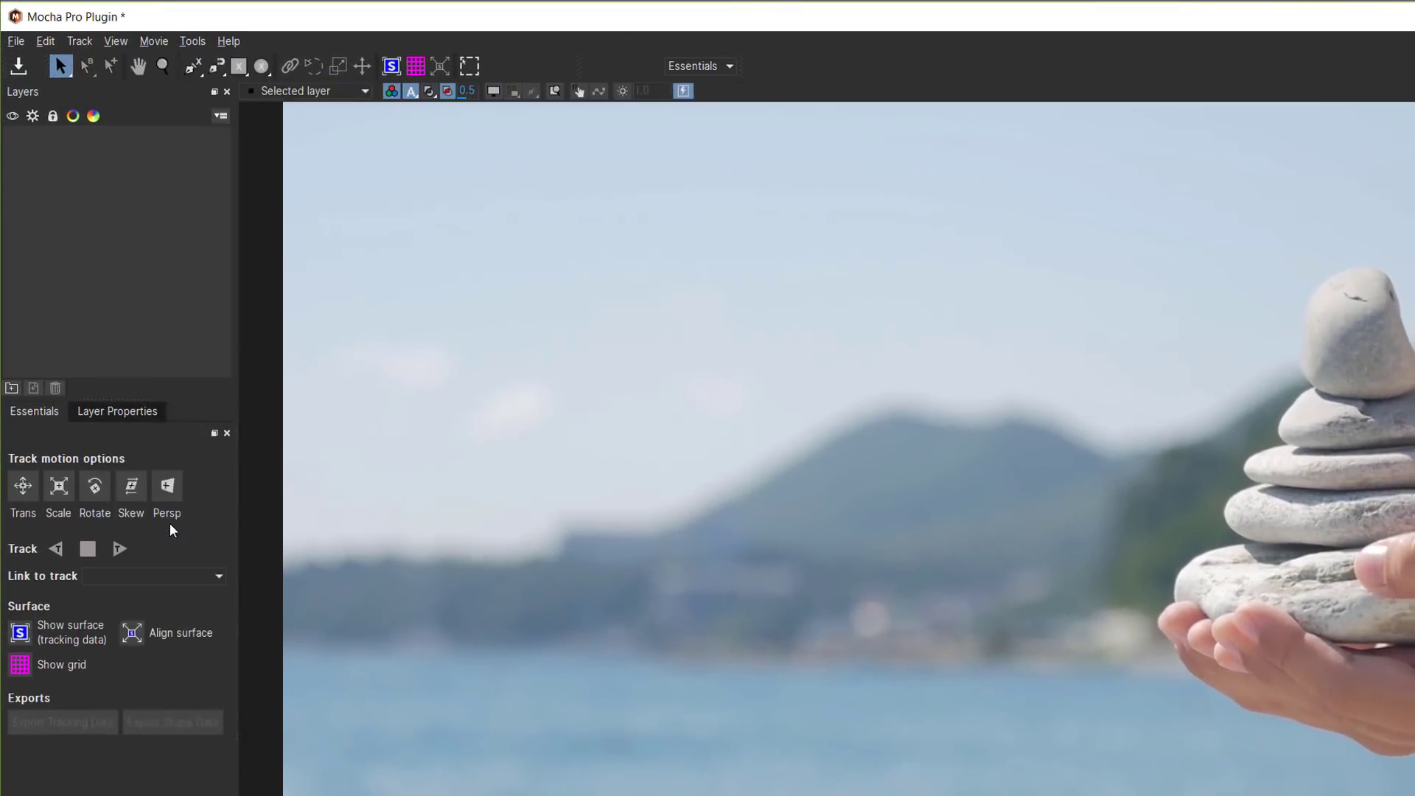
{"action": "right_click", "coordinate": [720, 93]}
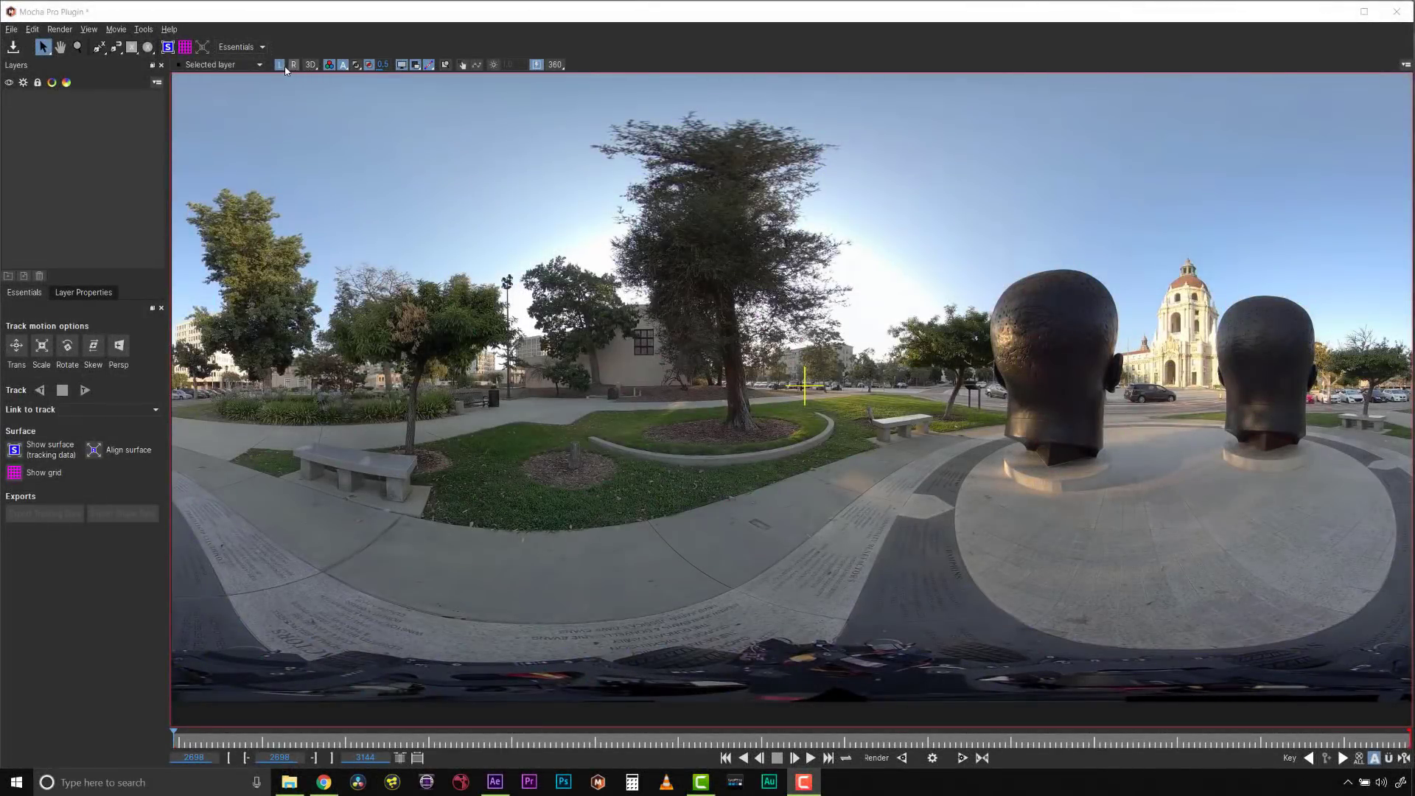
{"action": "left_click", "coordinate": [293, 65]}
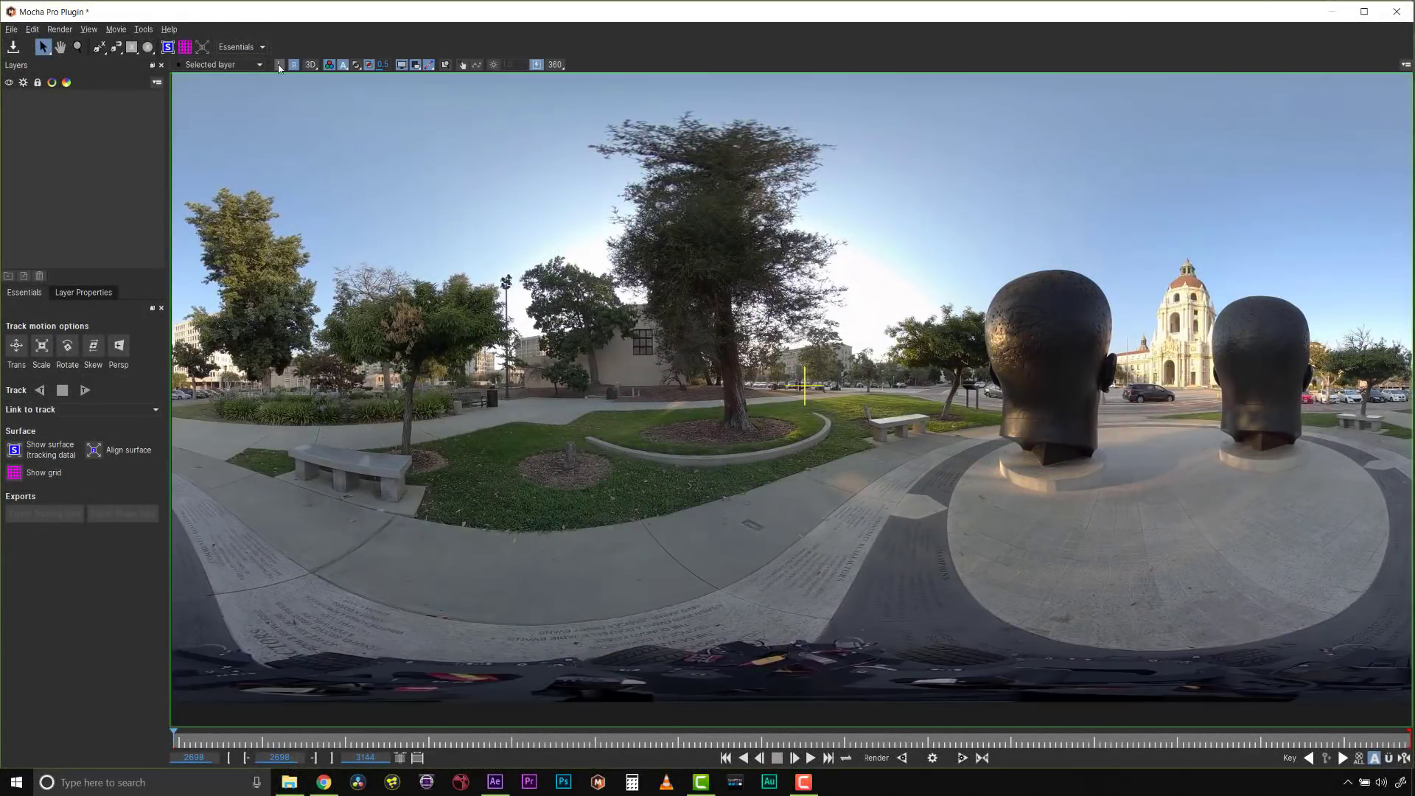
{"action": "left_click", "coordinate": [280, 65]}
{"action": "left_click", "coordinate": [291, 65]}
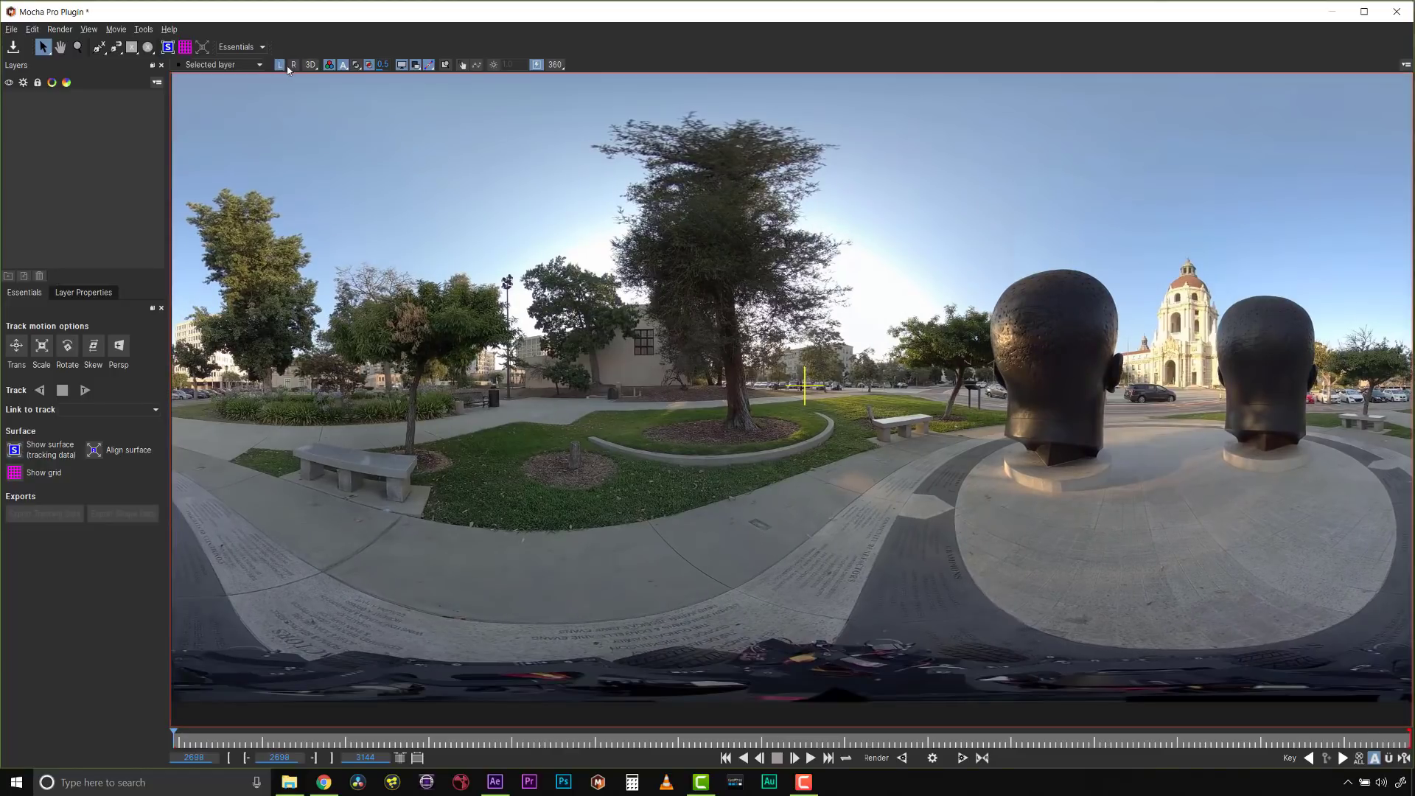
{"action": "left_click", "coordinate": [291, 64]}
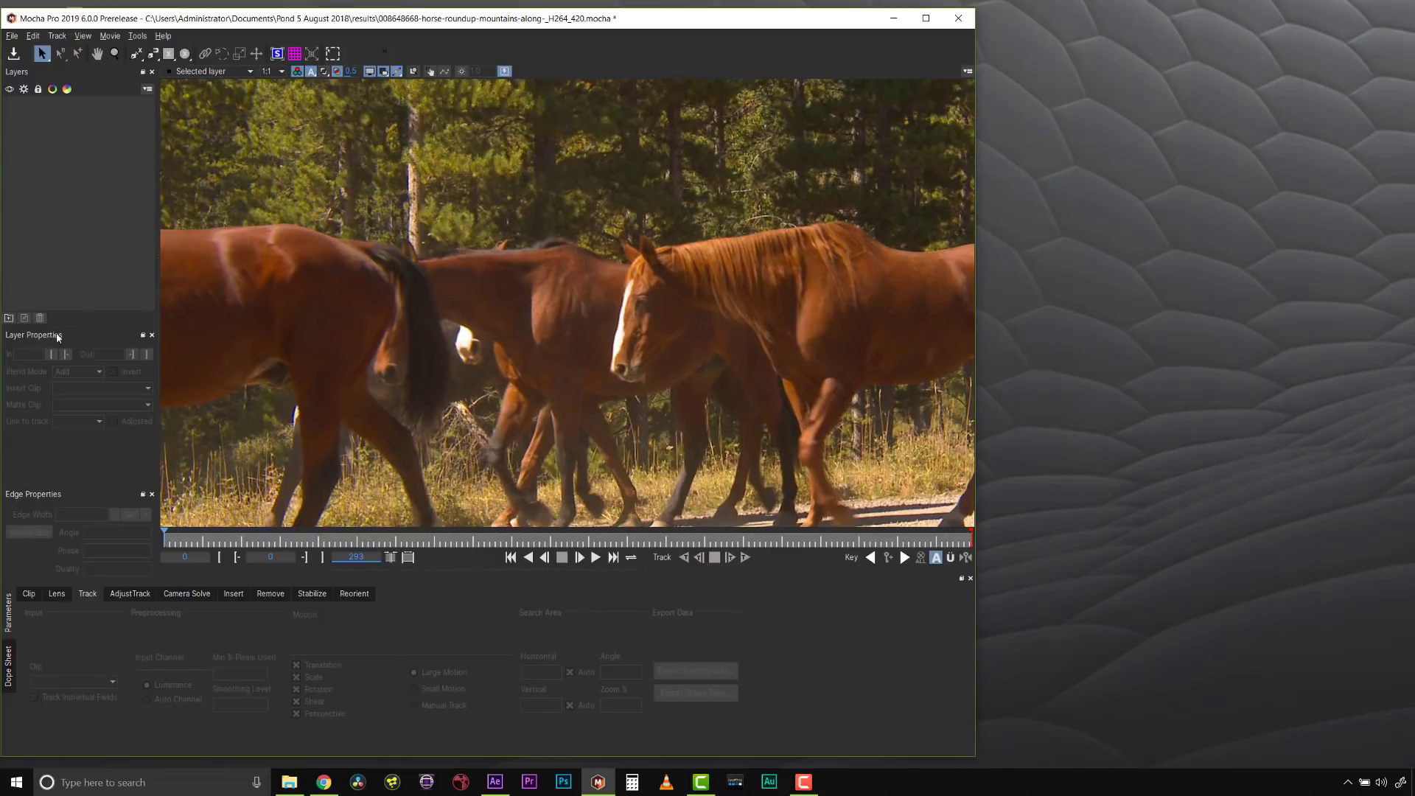
Float Layer Properties and Edge Properties, then dock them as tabs beside the viewer.
{"action": "left_click_drag", "start_coordinate": [67, 341], "coordinate": [1127, 146]}
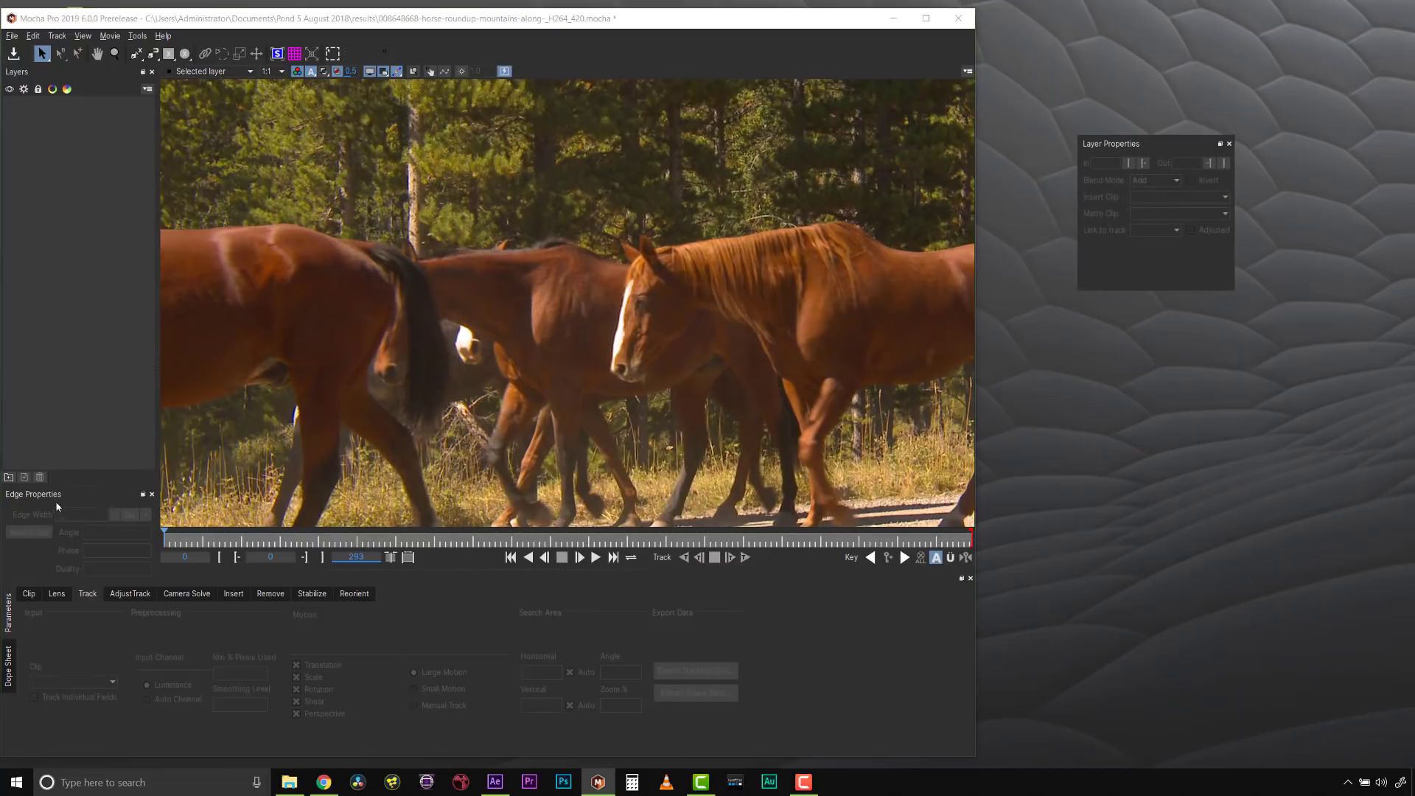
{"action": "left_click_drag", "start_coordinate": [57, 506], "coordinate": [1183, 396]}
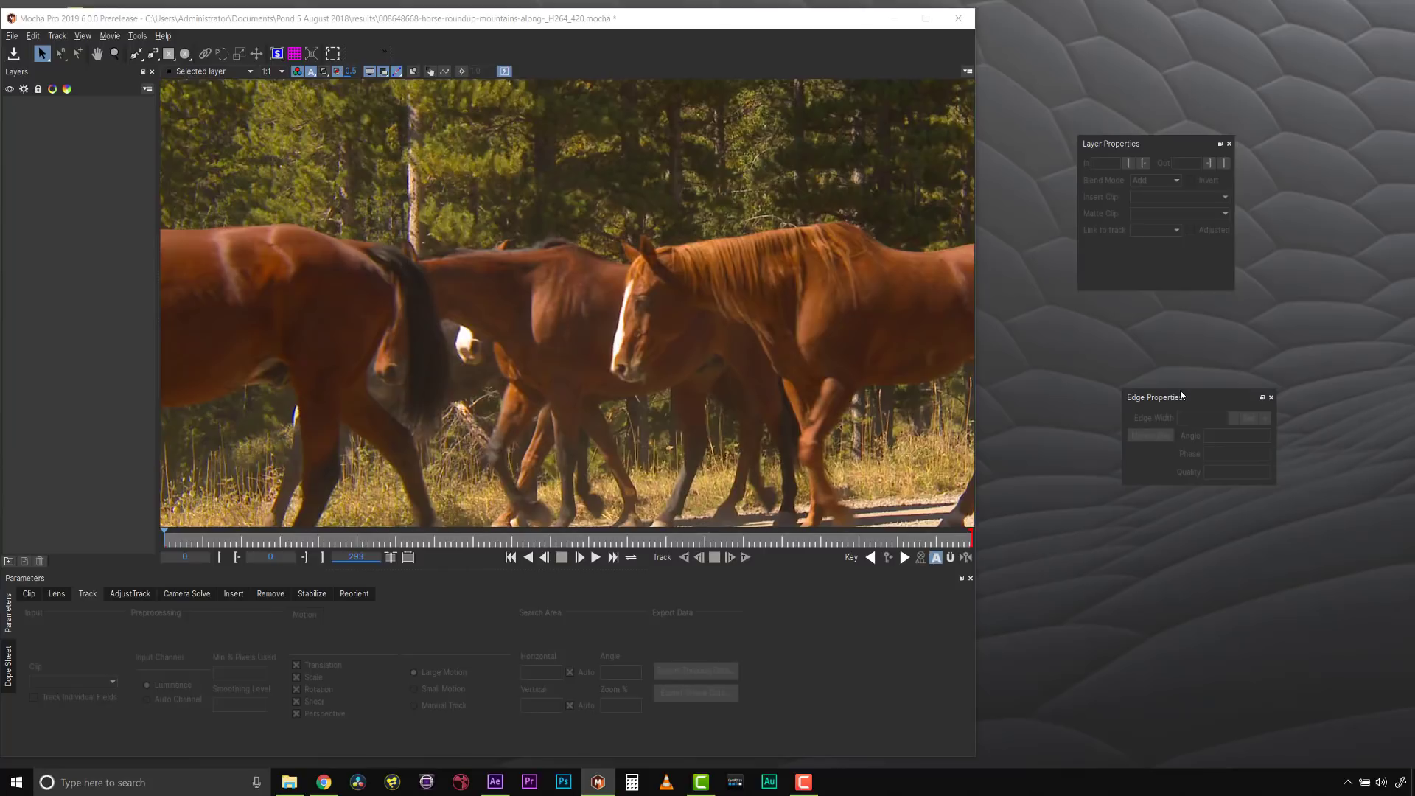
{"action": "left_click_drag", "start_coordinate": [1148, 152], "coordinate": [936, 95]}
{"action": "left_click_drag", "start_coordinate": [1205, 401], "coordinate": [921, 237]}
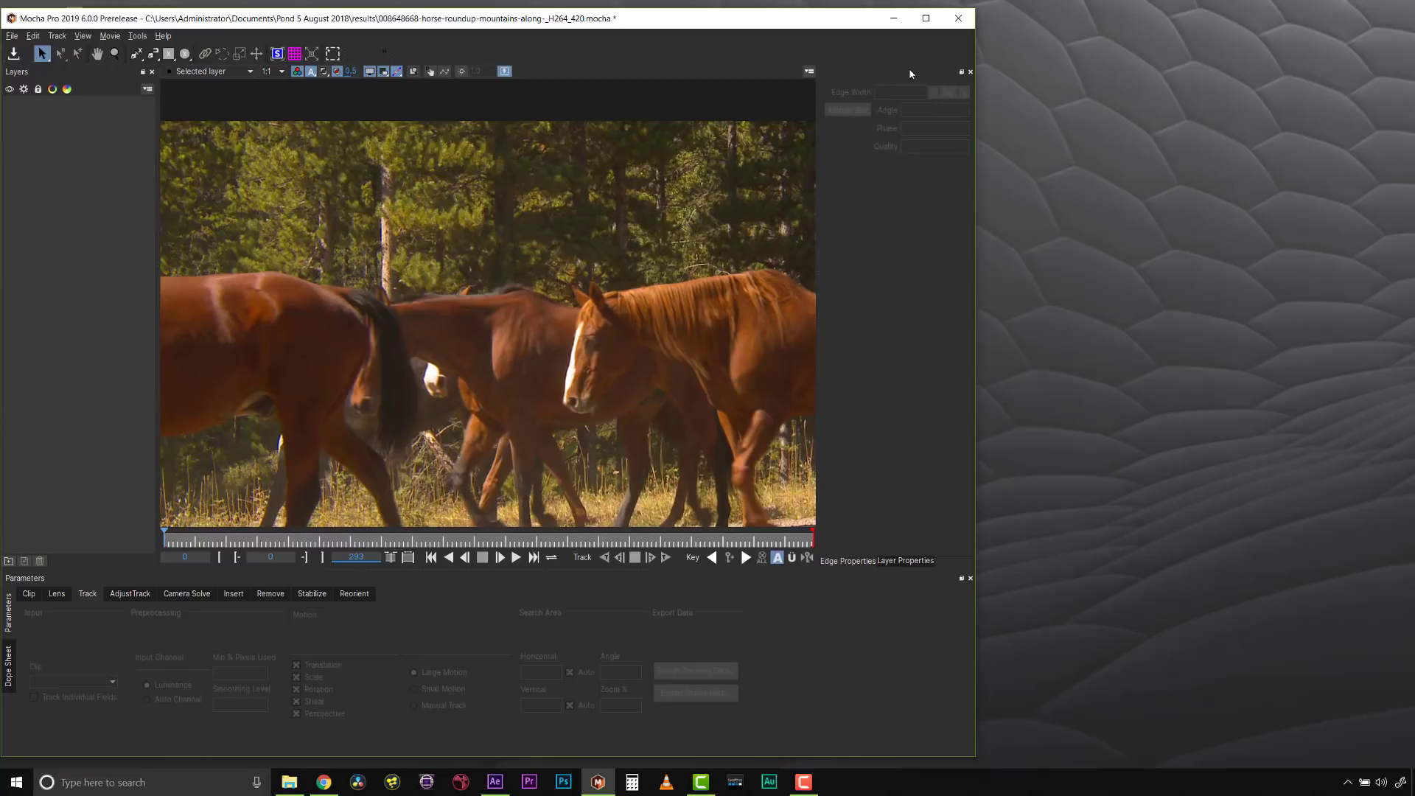
Float both property panels out again and move the Parameters panel above the viewer.
{"action": "left_click_drag", "start_coordinate": [910, 74], "coordinate": [1206, 202]}
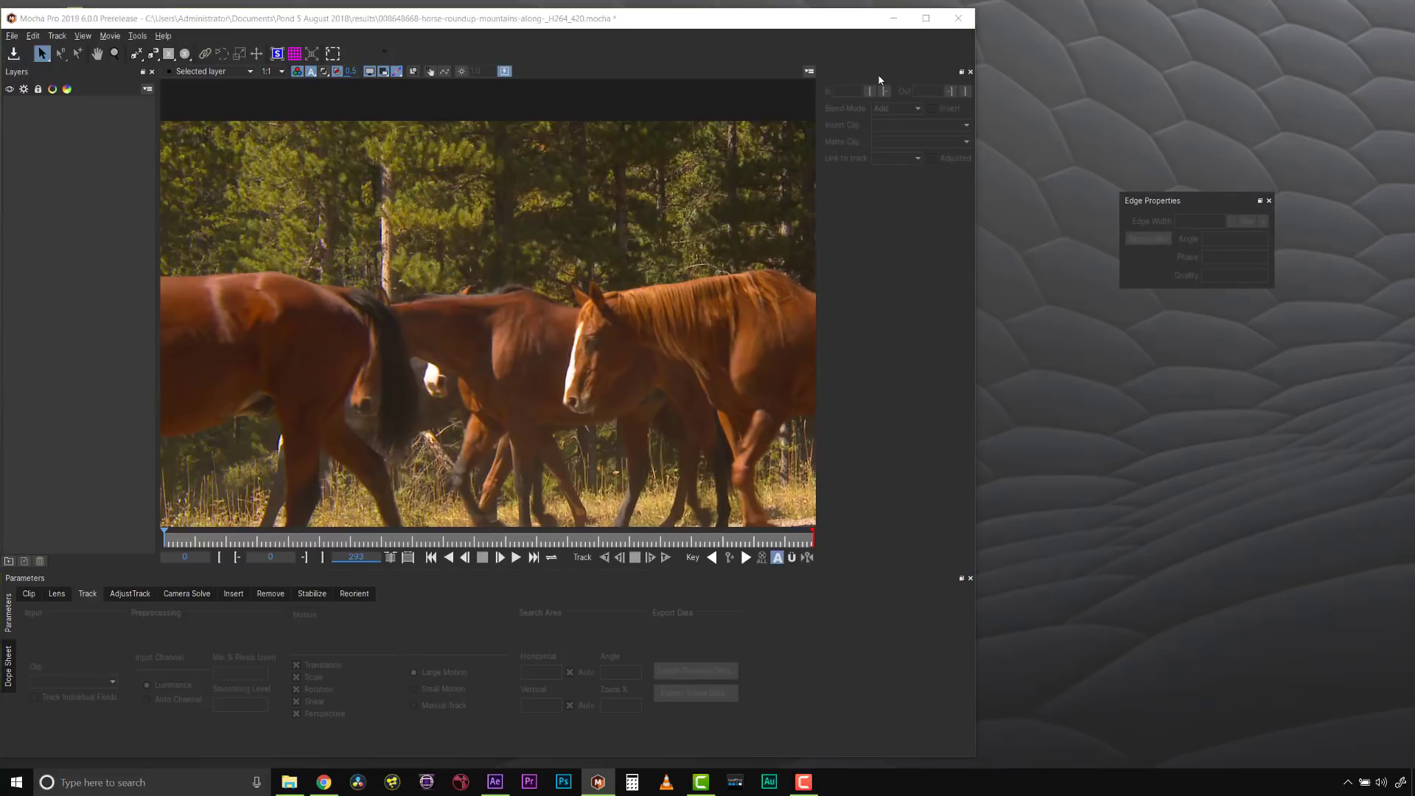
{"action": "left_click_drag", "start_coordinate": [879, 78], "coordinate": [1290, 204]}
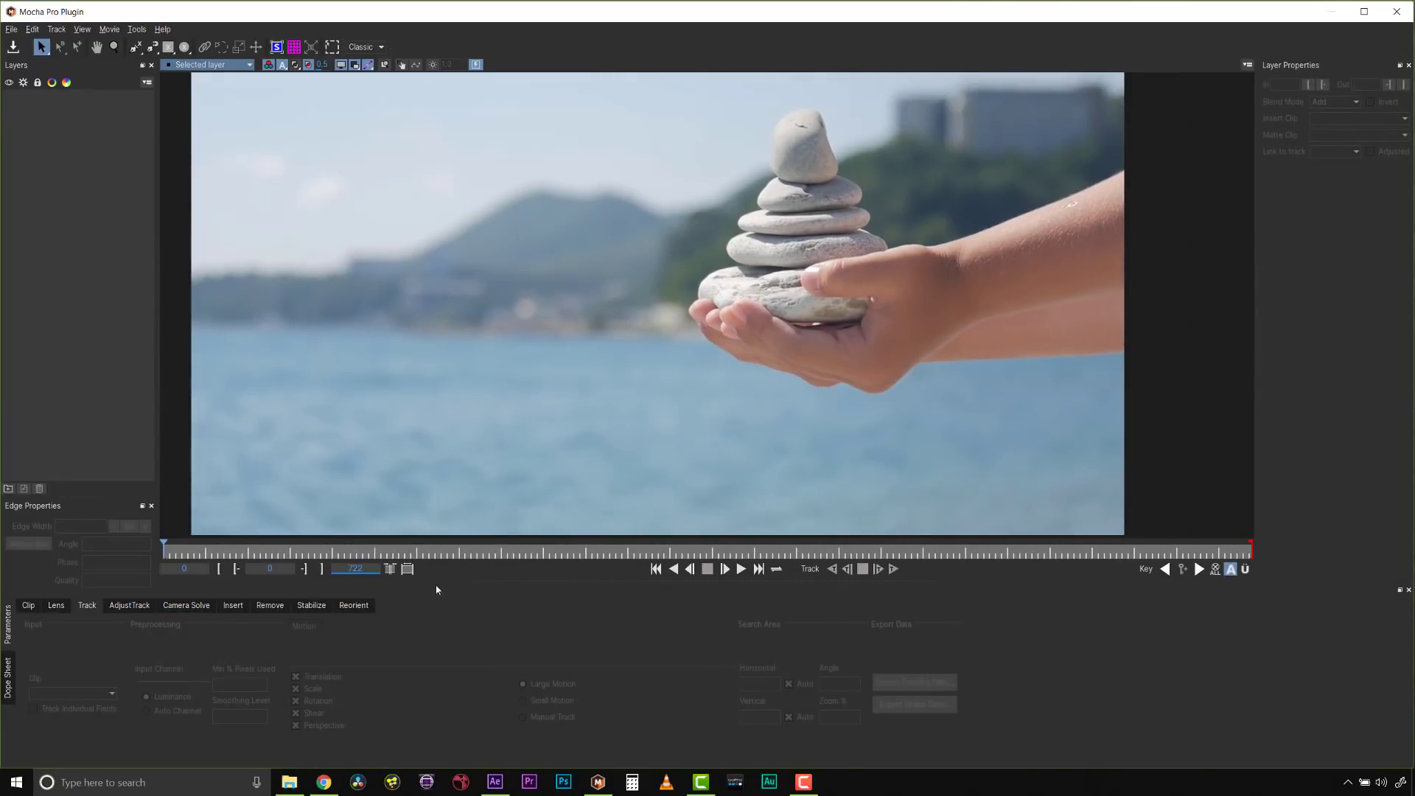
{"action": "left_click_drag", "start_coordinate": [441, 578], "coordinate": [515, 81]}
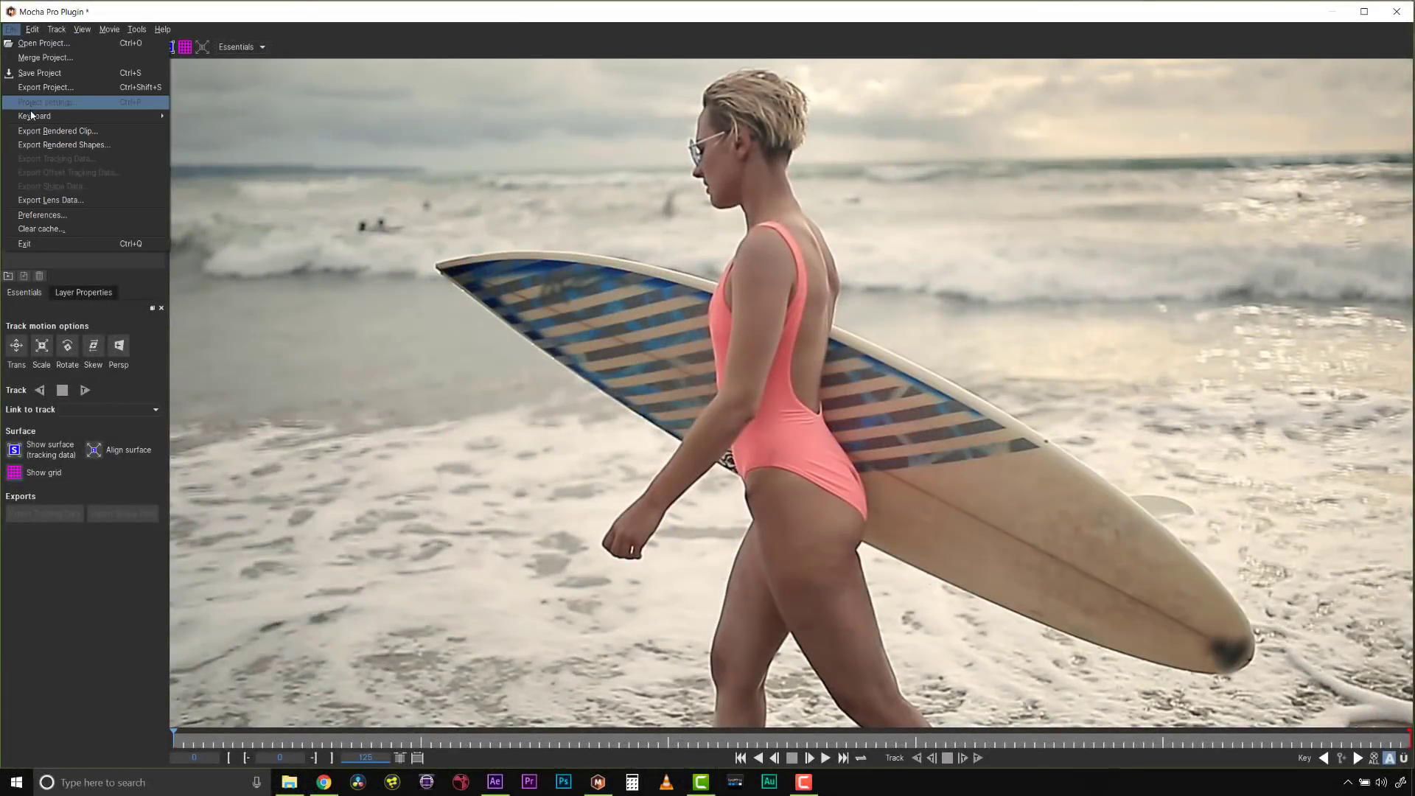
Open the keyboard shortcut preferences, then enlarge and centre the Preferences dialog.
{"action": "mouse_move", "coordinate": [34, 115]}
{"action": "left_click", "coordinate": [190, 117]}
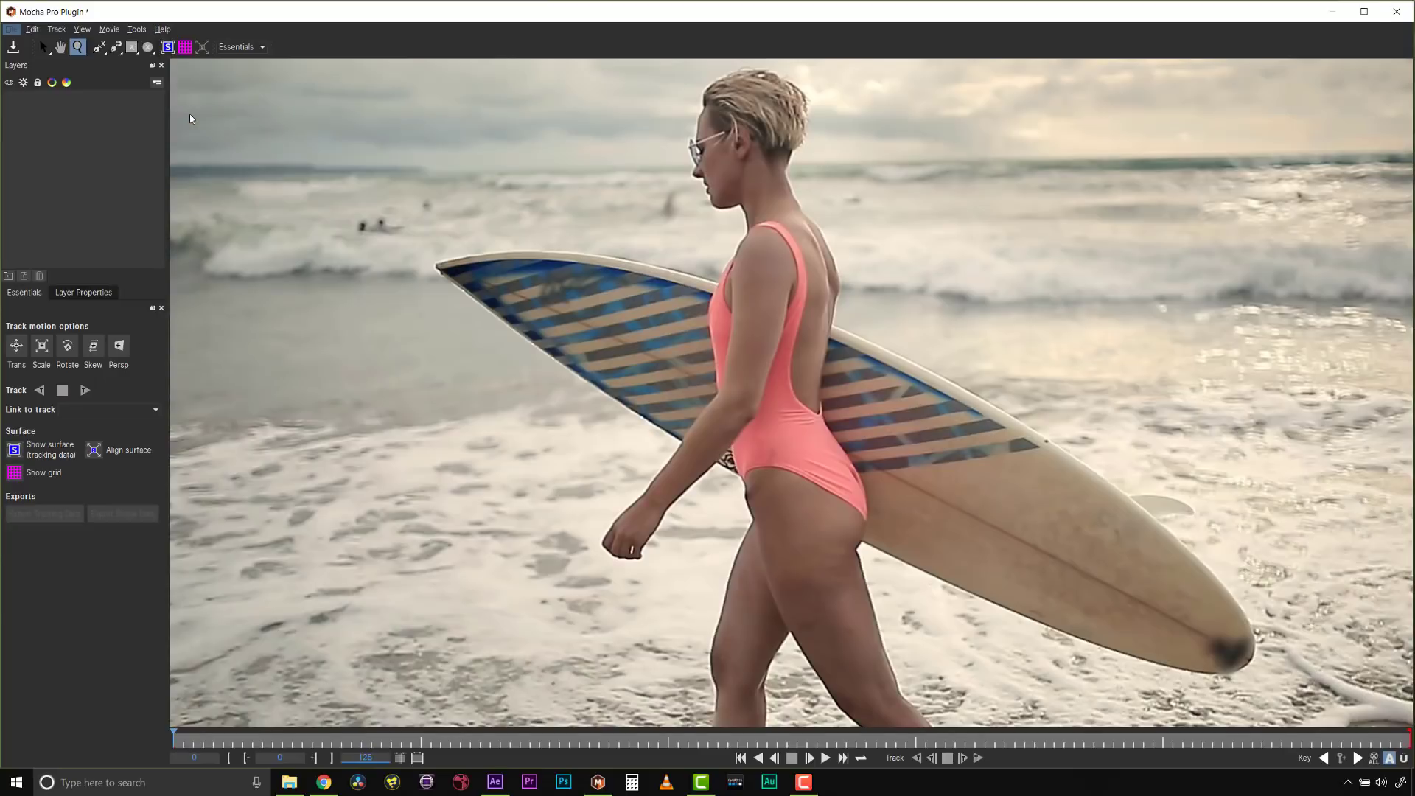
{"action": "left_click_drag", "start_coordinate": [906, 523], "coordinate": [1154, 620]}
{"action": "left_click_drag", "start_coordinate": [852, 243], "coordinate": [714, 216]}
Expand the Menus, Modules, Nudging, Panels and Tools shortcut groups.
{"action": "double_click", "coordinate": [419, 328]}
{"action": "double_click", "coordinate": [423, 422]}
{"action": "double_click", "coordinate": [425, 478]}
{"action": "scroll", "coordinate": [426, 478], "scroll_direction": "down", "scroll_amount": 5}
{"action": "double_click", "coordinate": [417, 505]}
{"action": "double_click", "coordinate": [414, 508]}
{"action": "scroll", "coordinate": [488, 485], "scroll_direction": "down", "scroll_amount": 5}
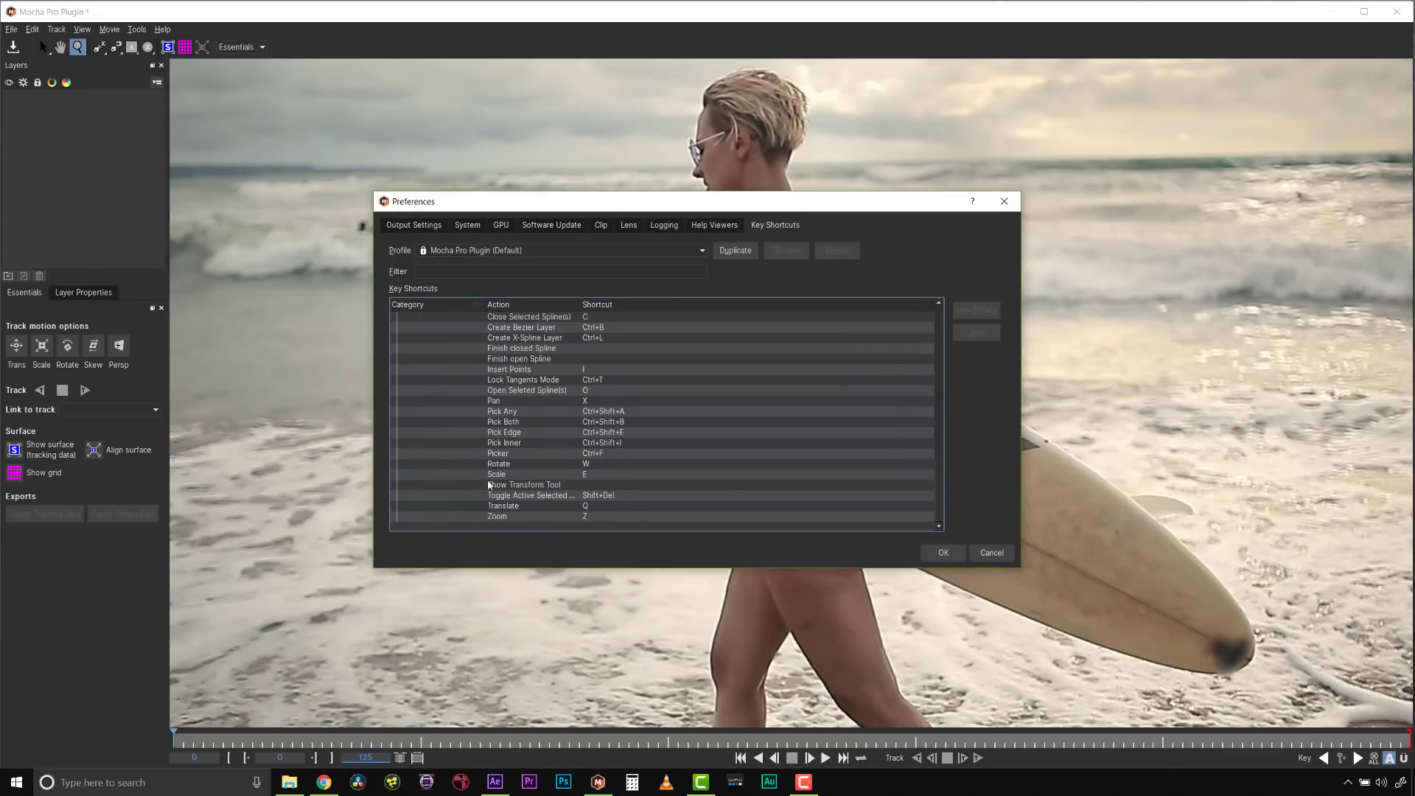
Close Preferences and draw a closed Bezier outline around the surfboard nose.
{"action": "left_click", "coordinate": [943, 552]}
{"action": "key", "text": "ctrl+b"}
{"action": "left_click", "coordinate": [439, 270]}
{"action": "left_click", "coordinate": [711, 295]}
{"action": "left_click", "coordinate": [719, 392]}
{"action": "left_click", "coordinate": [685, 439]}
{"action": "left_click", "coordinate": [553, 360]}
{"action": "left_click", "coordinate": [439, 271]}
Pull the planar surface corners onto the board and show the planar grid.
{"action": "key", "text": "s"}
{"action": "left_click_drag", "start_coordinate": [466, 277], "coordinate": [548, 242]}
{"action": "left_click_drag", "start_coordinate": [466, 417], "coordinate": [516, 347]}
{"action": "left_click_drag", "start_coordinate": [685, 418], "coordinate": [645, 404]}
{"action": "key", "text": "g"}
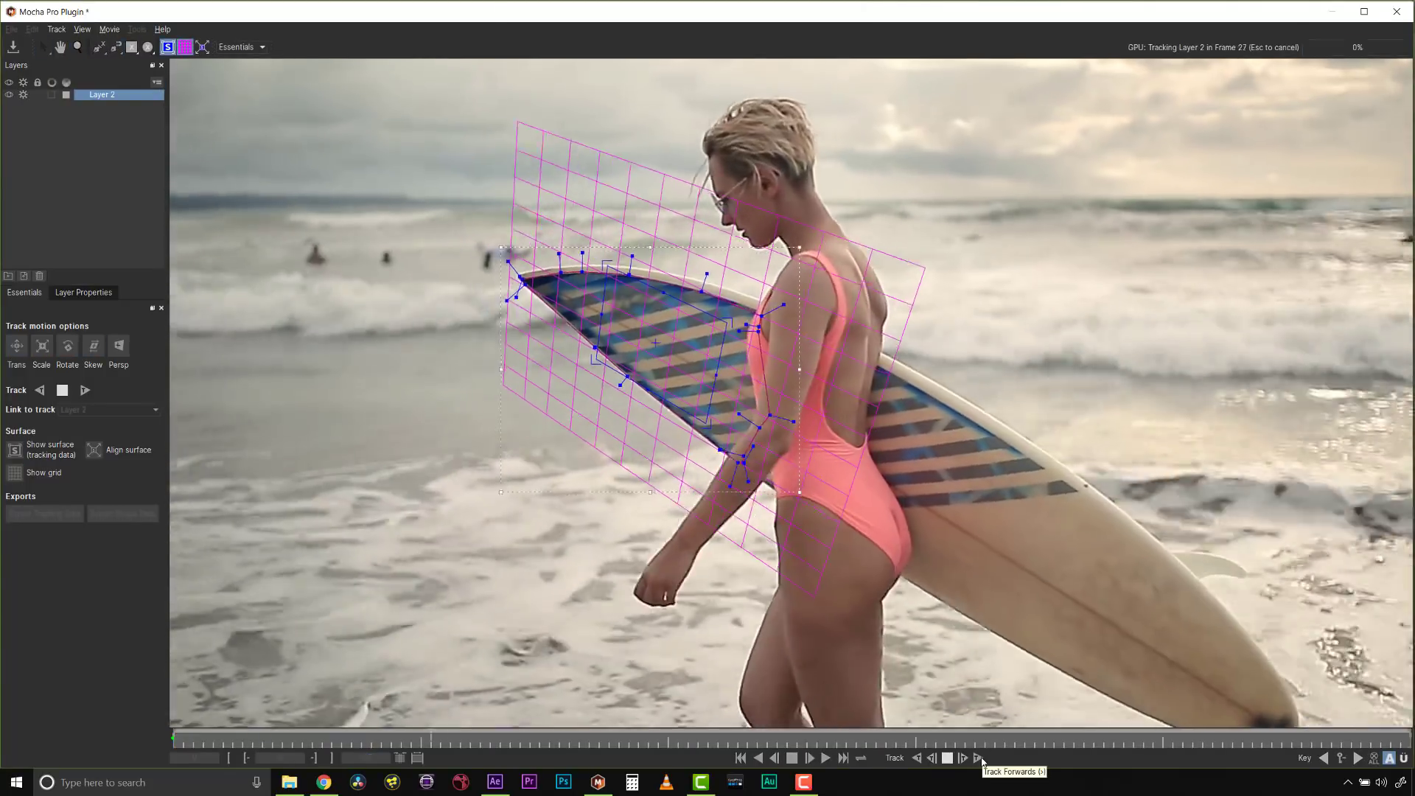